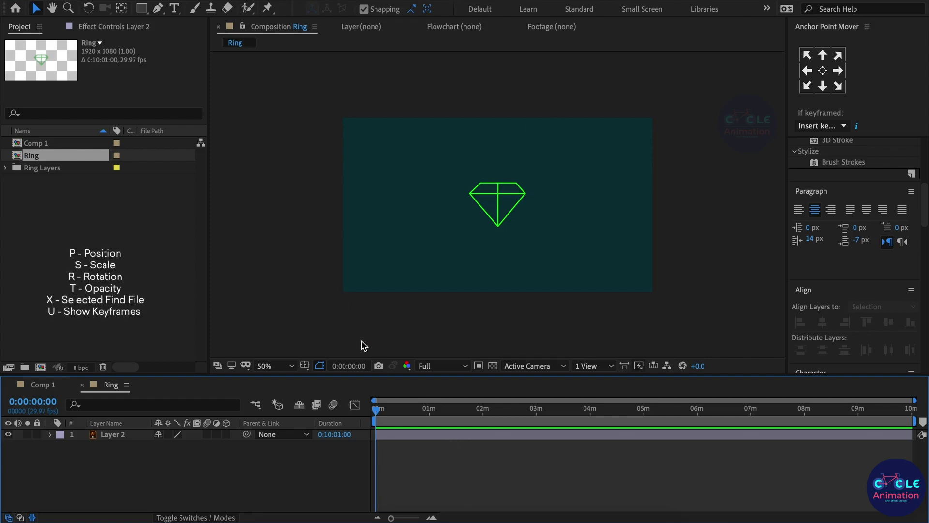
Create shapes from the Layer 2 vector layer and delete the original Layer 2.
{"action": "left_click", "coordinate": [301, 369]}
{"action": "left_click", "coordinate": [291, 366]}
{"action": "left_click", "coordinate": [290, 366]}
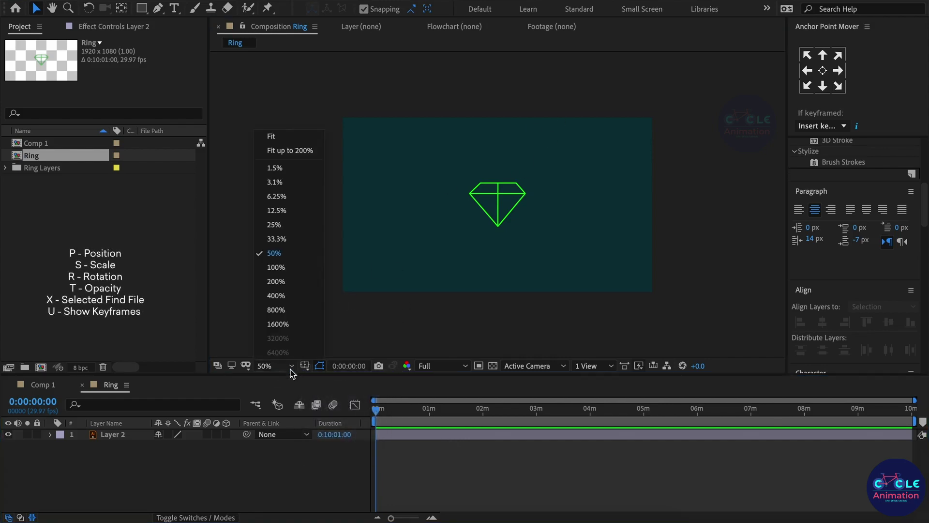
{"action": "left_click", "coordinate": [289, 140]}
{"action": "scroll", "coordinate": [541, 163], "scroll_direction": "up", "scroll_amount": 1}
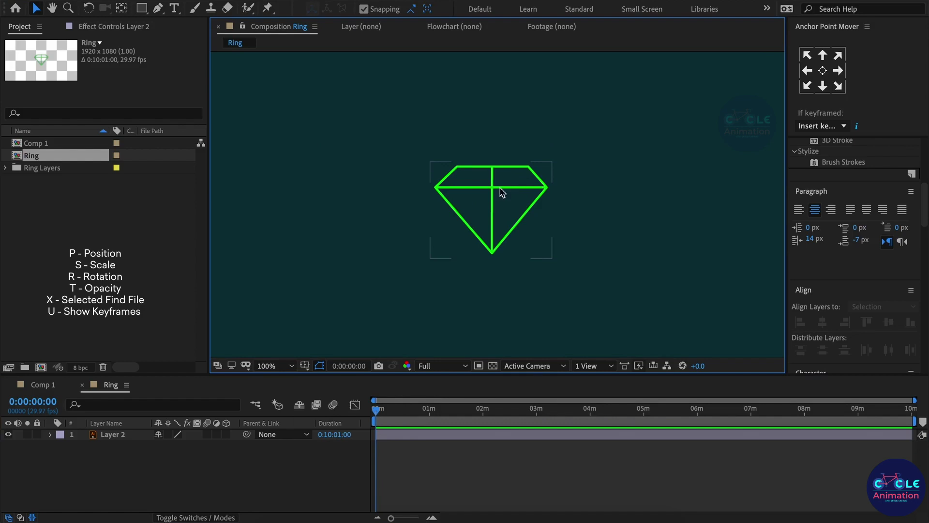
{"action": "left_click", "coordinate": [490, 200]}
{"action": "scroll", "coordinate": [499, 220], "scroll_direction": "up", "scroll_amount": 1}
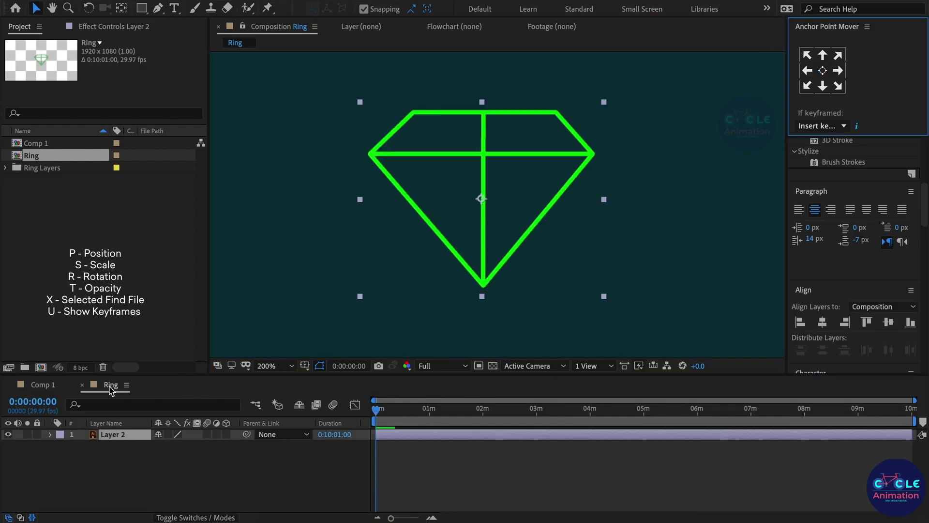
{"action": "right_click", "coordinate": [125, 439]}
{"action": "mouse_move", "coordinate": [196, 427]}
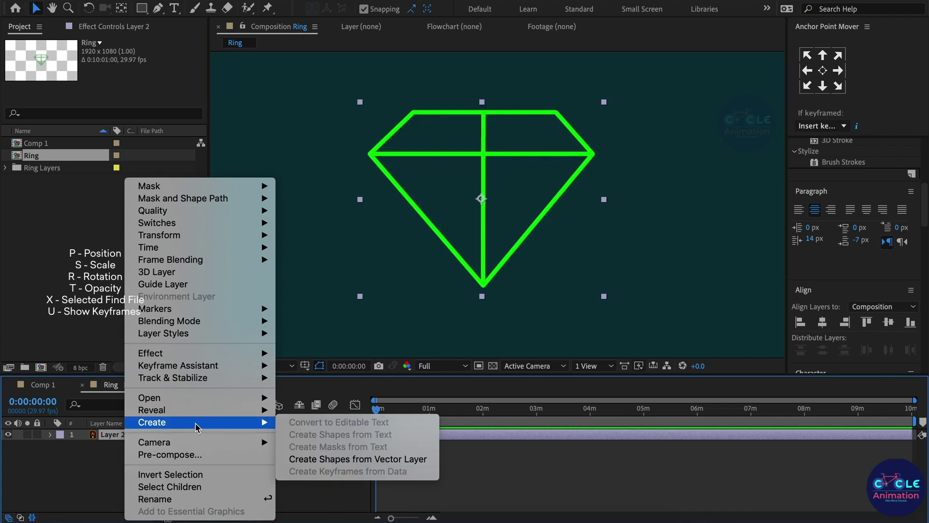
{"action": "left_click", "coordinate": [327, 459]}
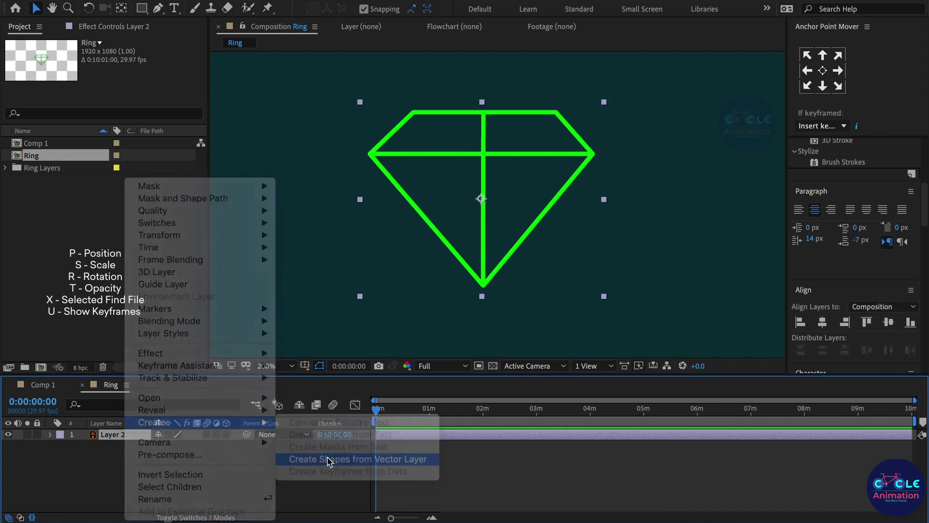
{"action": "left_click", "coordinate": [125, 450]}
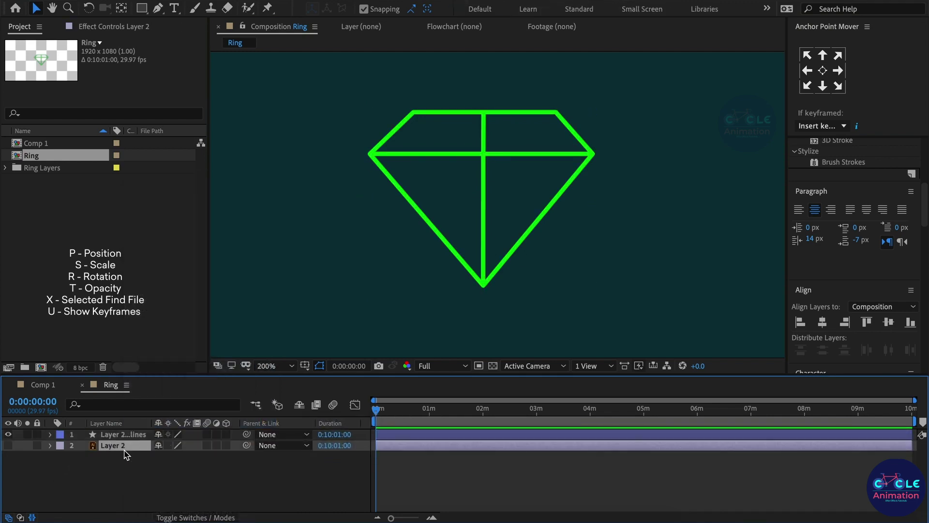
{"action": "key", "text": "BackSpace"}
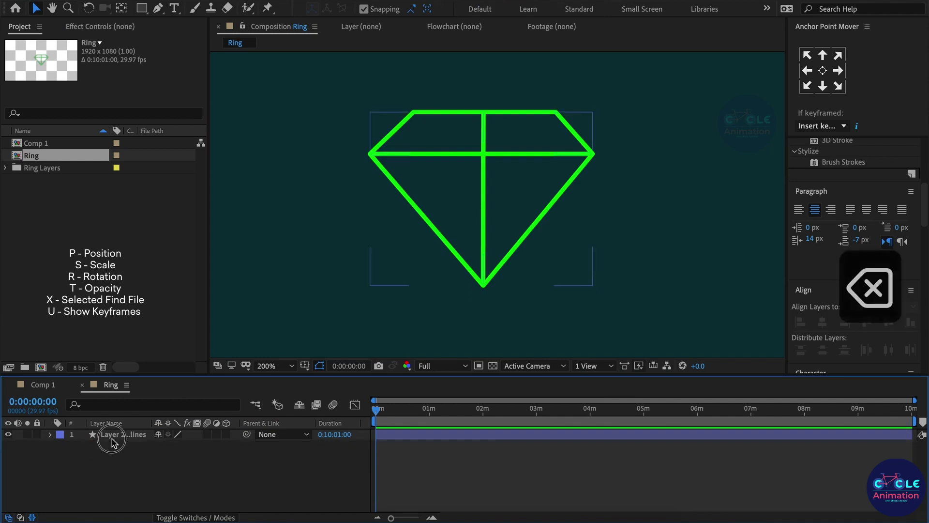
Expand the outline layer's contents and toggle group visibility to identify which diamond lines each group contains.
{"action": "left_click", "coordinate": [109, 434]}
{"action": "left_click", "coordinate": [60, 449]}
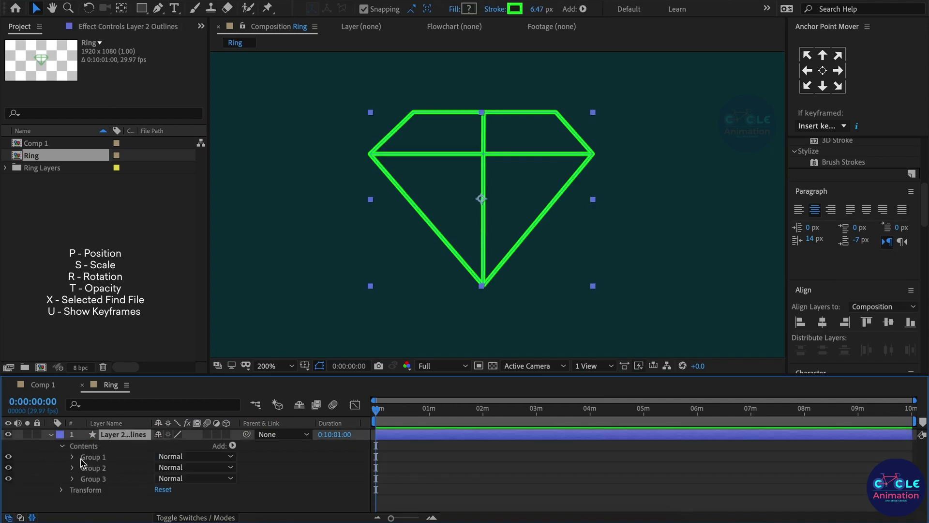
{"action": "left_click", "coordinate": [93, 458]}
{"action": "left_click", "coordinate": [8, 457]}
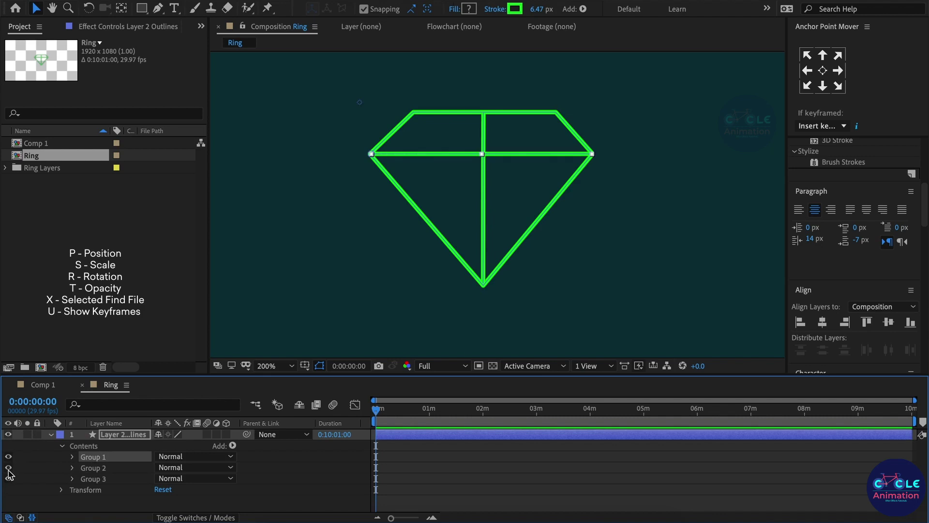
{"action": "left_click", "coordinate": [8, 467]}
{"action": "left_click", "coordinate": [9, 478]}
{"action": "left_click", "coordinate": [8, 478]}
Enable path keyframing for Group 2's vertical line at 0:00:00:00 and show only the layer's keyframed properties.
{"action": "left_click", "coordinate": [92, 469]}
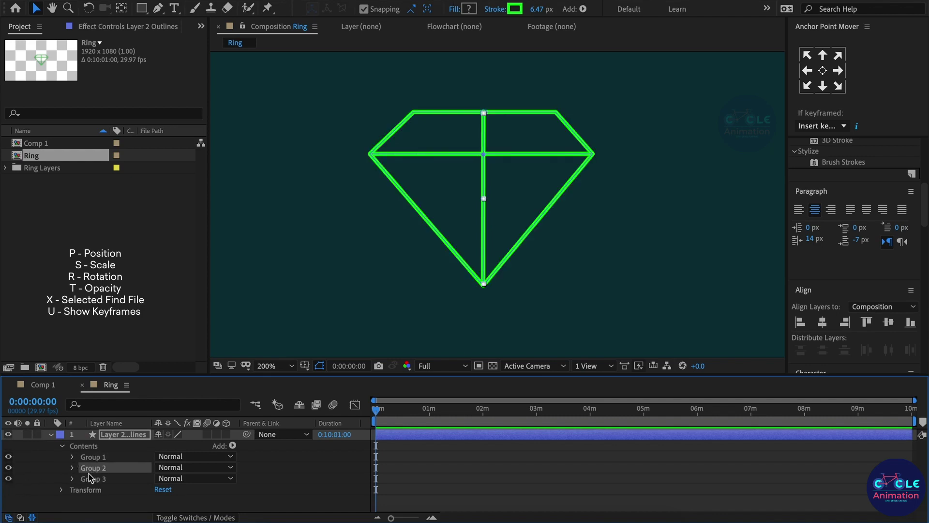
{"action": "left_click", "coordinate": [73, 468]}
{"action": "left_click", "coordinate": [83, 481]}
{"action": "scroll", "coordinate": [97, 478], "scroll_direction": "down", "scroll_amount": 2}
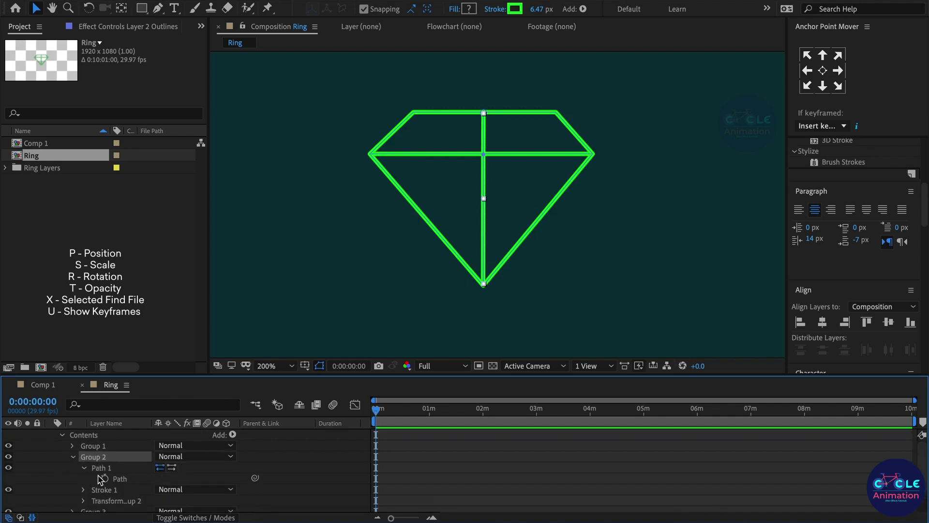
{"action": "left_click", "coordinate": [105, 468]}
{"action": "scroll", "coordinate": [421, 469], "scroll_direction": "up", "scroll_amount": 2}
{"action": "left_click", "coordinate": [418, 438]}
{"action": "key", "text": "u"}
{"action": "left_click", "coordinate": [408, 458]}
End the work area at 0:00:01:00, and select the path keyframe at 0:00:00:00 for editing.
{"action": "scroll", "coordinate": [319, 467], "scroll_direction": "up", "scroll_amount": 8}
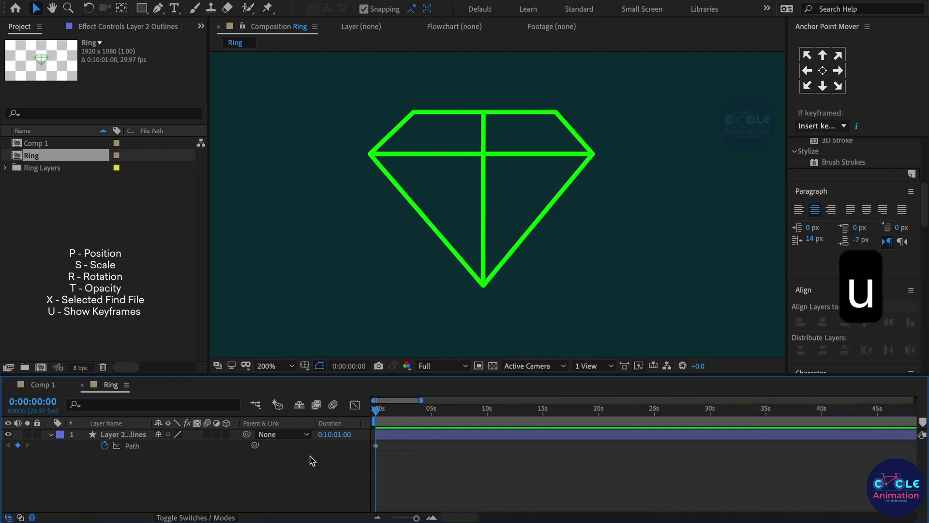
{"action": "left_click_drag", "start_coordinate": [642, 417], "coordinate": [670, 418]}
{"action": "left_click", "coordinate": [668, 436]}
{"action": "key", "text": "n"}
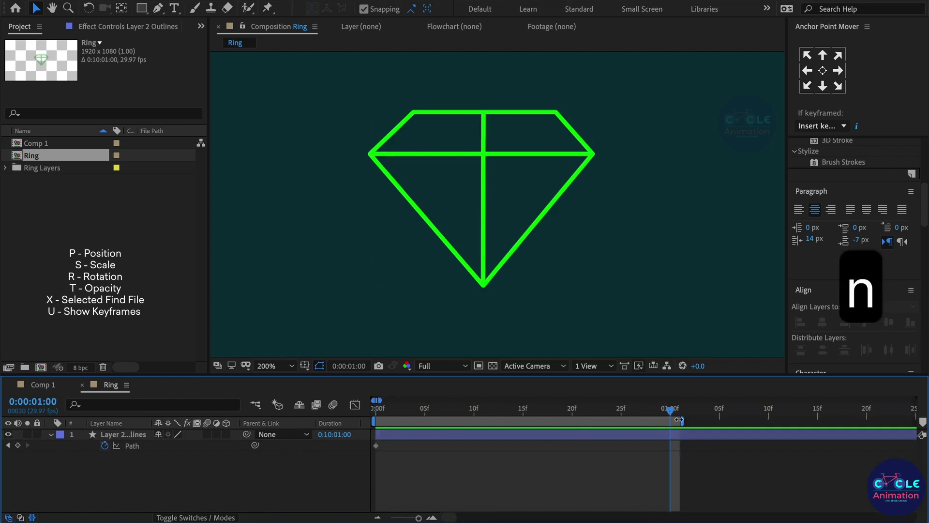
{"action": "left_click_drag", "start_coordinate": [547, 420], "coordinate": [377, 435]}
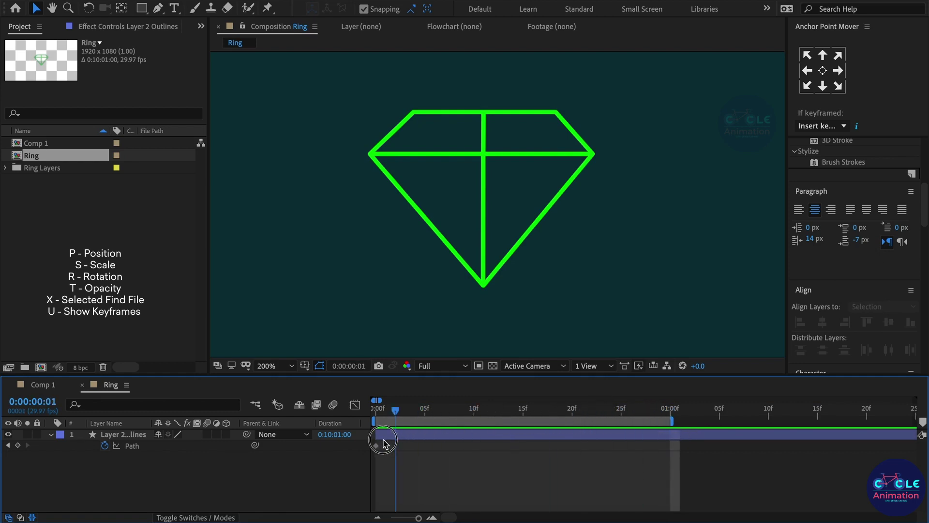
{"action": "left_click", "coordinate": [376, 445]}
{"action": "scroll", "coordinate": [487, 124], "scroll_direction": "up", "scroll_amount": 2}
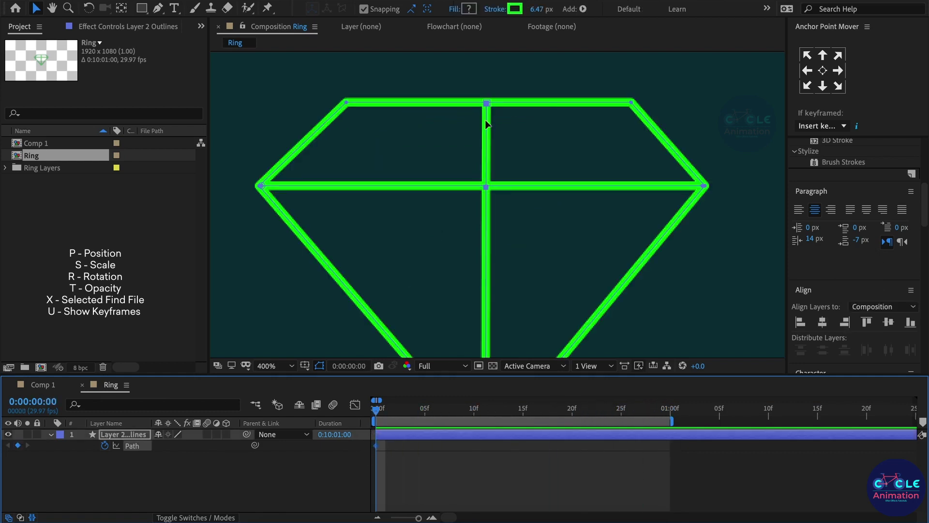
{"action": "left_click", "coordinate": [488, 190]}
{"action": "left_click_drag", "start_coordinate": [487, 189], "coordinate": [435, 150]}
{"action": "key", "text": "super+z"}
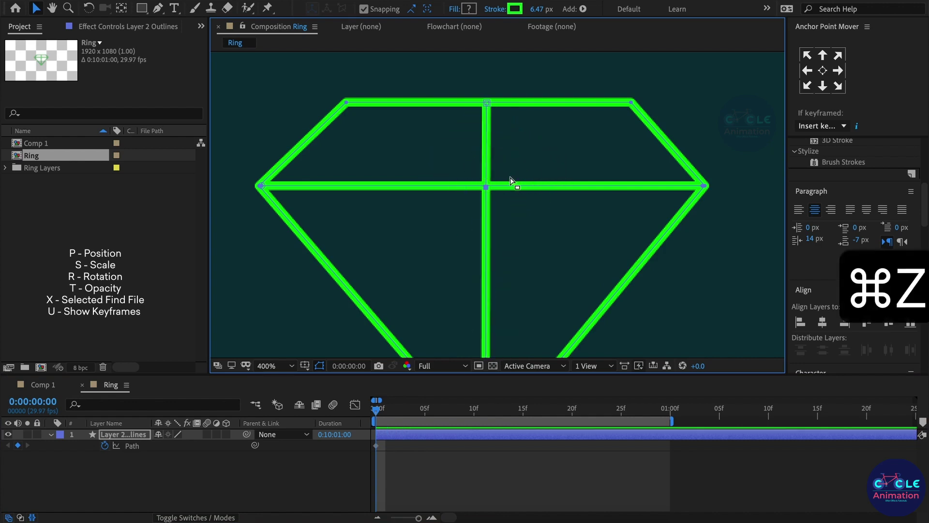
At 0:00:00:00, move the vertical line's middle point to the diamond's left corner and its top point to the upper-left corner.
{"action": "left_click_drag", "start_coordinate": [486, 190], "coordinate": [271, 174]}
{"action": "scroll", "coordinate": [252, 193], "scroll_direction": "up", "scroll_amount": 2}
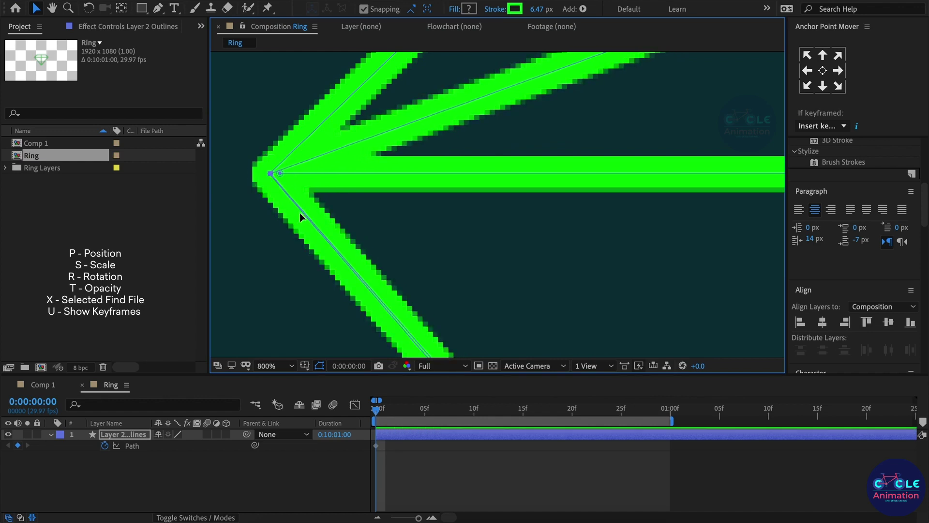
{"action": "scroll", "coordinate": [332, 216], "scroll_direction": "down", "scroll_amount": 3}
{"action": "scroll", "coordinate": [525, 110], "scroll_direction": "up", "scroll_amount": 1}
{"action": "left_click_drag", "start_coordinate": [520, 139], "coordinate": [238, 136]}
{"action": "scroll", "coordinate": [431, 59], "scroll_direction": "down", "scroll_amount": 1}
{"action": "scroll", "coordinate": [400, 104], "scroll_direction": "down", "scroll_amount": 1}
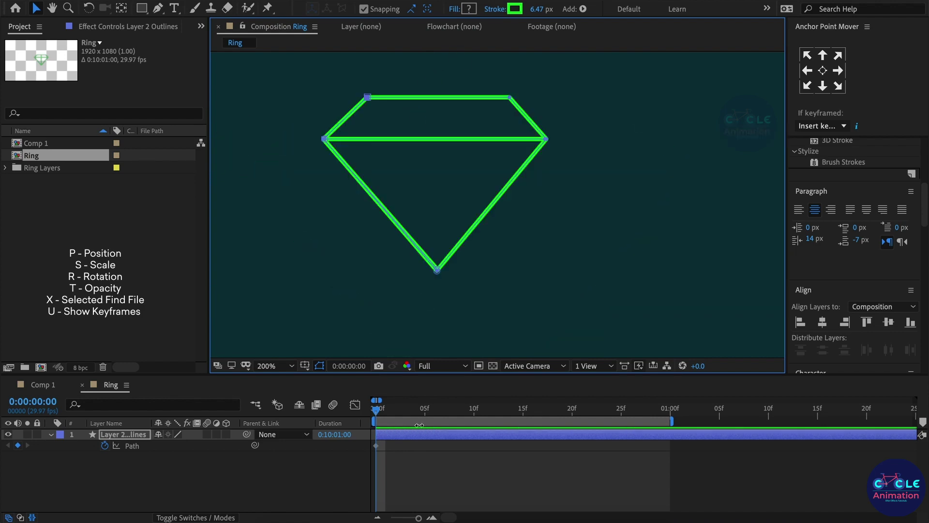
At 0:00:01:00, move the line's middle point from the diamond's left corner onto its right corner.
{"action": "left_click", "coordinate": [431, 491]}
{"action": "left_click_drag", "start_coordinate": [422, 420], "coordinate": [362, 433]}
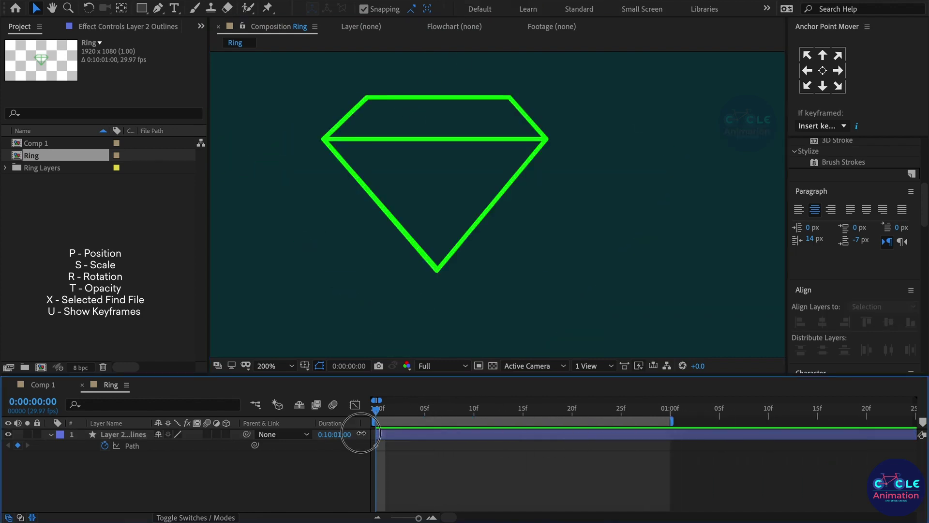
{"action": "left_click_drag", "start_coordinate": [454, 417], "coordinate": [669, 446]}
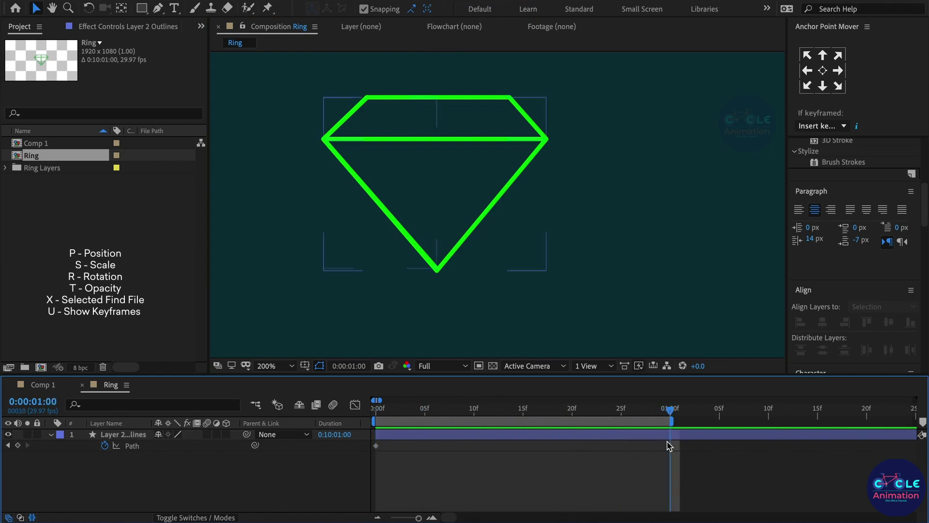
{"action": "left_click", "coordinate": [376, 445]}
{"action": "scroll", "coordinate": [338, 140], "scroll_direction": "up", "scroll_amount": 1}
{"action": "left_click", "coordinate": [310, 140]}
{"action": "left_click_drag", "start_coordinate": [310, 140], "coordinate": [731, 141]}
{"action": "key", "text": "space"}
{"action": "left_click_drag", "start_coordinate": [672, 222], "coordinate": [626, 160]}
{"action": "left_click_drag", "start_coordinate": [527, 214], "coordinate": [403, 295]}
{"action": "scroll", "coordinate": [588, 156], "scroll_direction": "up", "scroll_amount": 2}
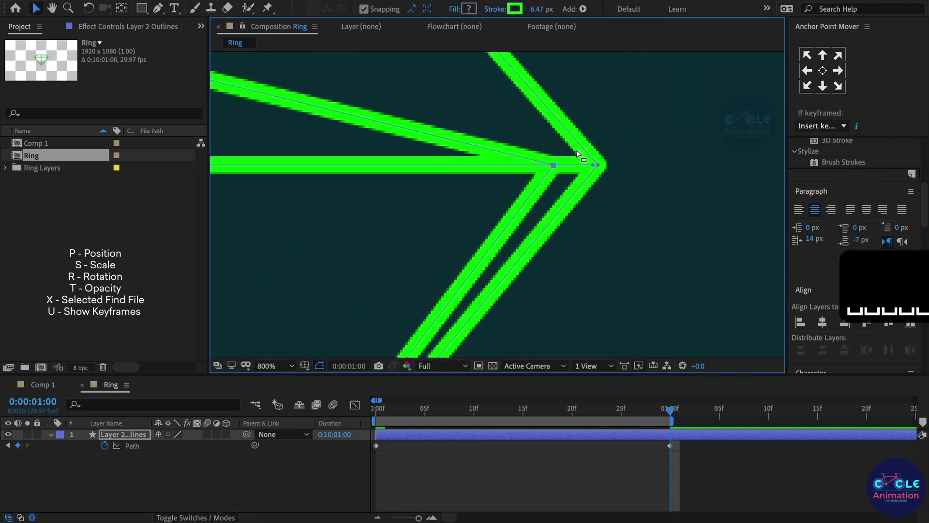
{"action": "scroll", "coordinate": [545, 160], "scroll_direction": "up", "scroll_amount": 2}
{"action": "left_click_drag", "start_coordinate": [547, 161], "coordinate": [635, 159]}
{"action": "scroll", "coordinate": [685, 110], "scroll_direction": "down", "scroll_amount": 2}
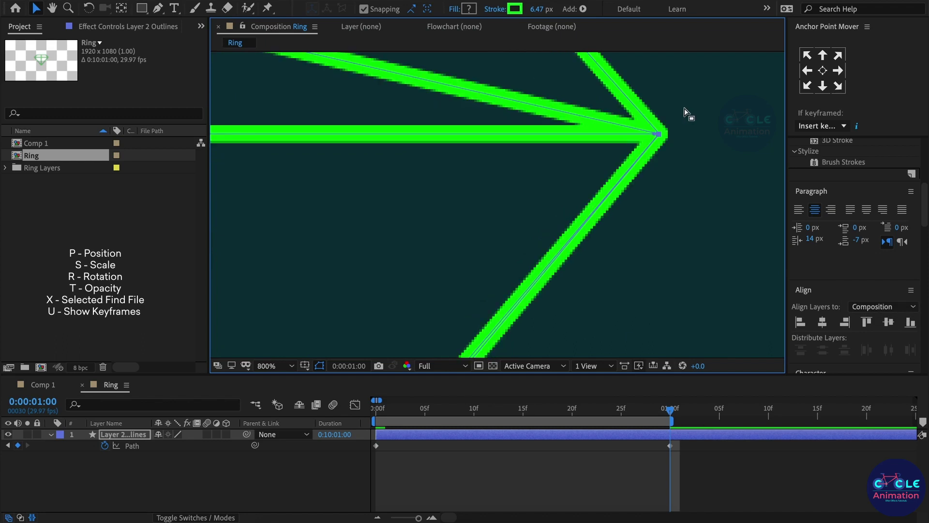
At 0:00:01:00, align the line's bottom point with the diamond's bottom tip.
{"action": "key", "text": "space"}
{"action": "left_click_drag", "start_coordinate": [582, 236], "coordinate": [626, 102]}
{"action": "scroll", "coordinate": [495, 248], "scroll_direction": "up", "scroll_amount": 2}
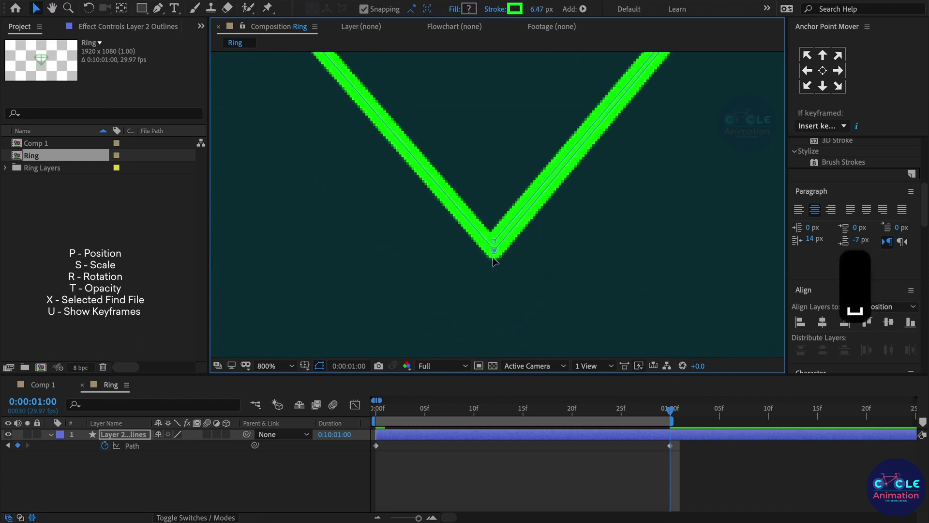
{"action": "left_click_drag", "start_coordinate": [495, 226], "coordinate": [498, 243]}
{"action": "scroll", "coordinate": [513, 308], "scroll_direction": "down", "scroll_amount": 1}
{"action": "scroll", "coordinate": [513, 308], "scroll_direction": "down", "scroll_amount": 2}
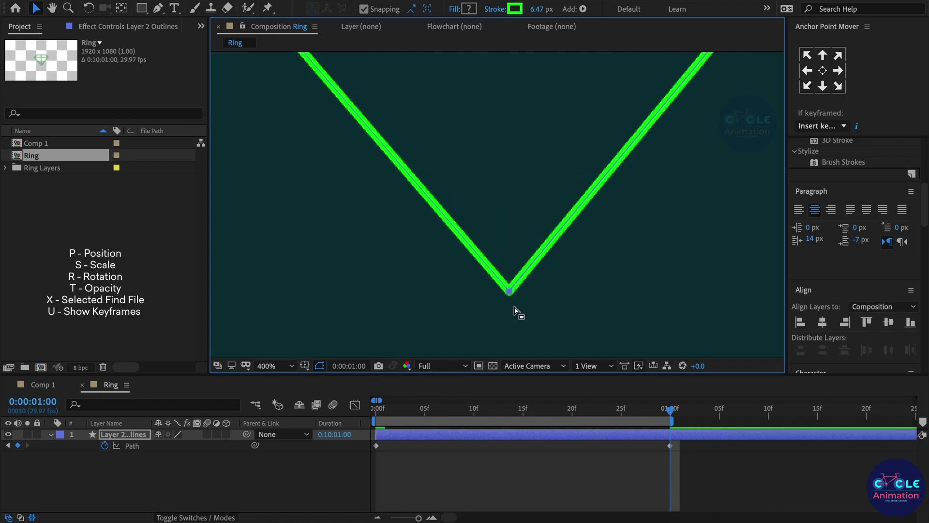
At 0:00:01:00, move the line's top point onto the diamond's upper-right corner.
{"action": "key", "text": "space"}
{"action": "left_click_drag", "start_coordinate": [516, 159], "coordinate": [509, 214]}
{"action": "scroll", "coordinate": [496, 157], "scroll_direction": "up", "scroll_amount": 1}
{"action": "mouse_move", "coordinate": [371, 198]}
{"action": "left_mouse_down"}
{"action": "mouse_move", "coordinate": [414, 207]}
{"action": "mouse_move", "coordinate": [672, 206]}
{"action": "mouse_move", "coordinate": [635, 193]}
{"action": "left_mouse_up"}
{"action": "scroll", "coordinate": [671, 202], "scroll_direction": "up", "scroll_amount": 2}
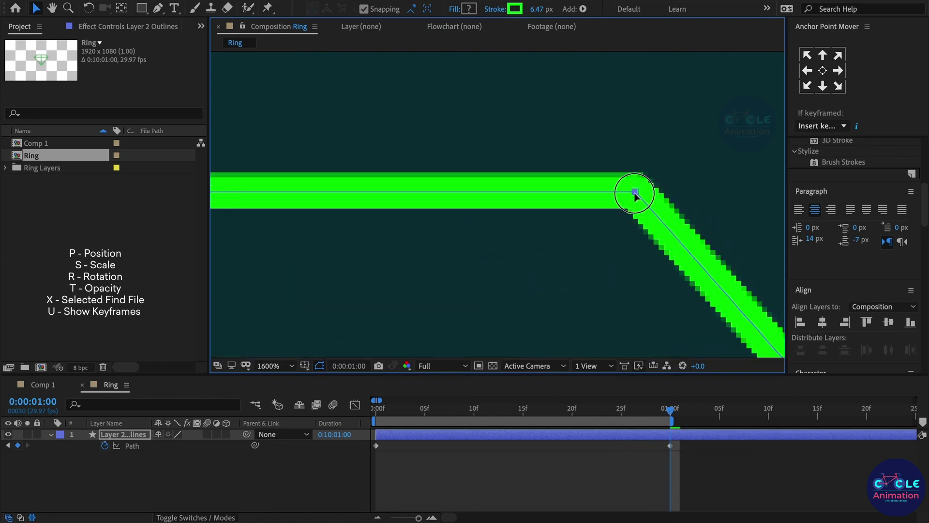
{"action": "scroll", "coordinate": [591, 118], "scroll_direction": "down", "scroll_amount": 4}
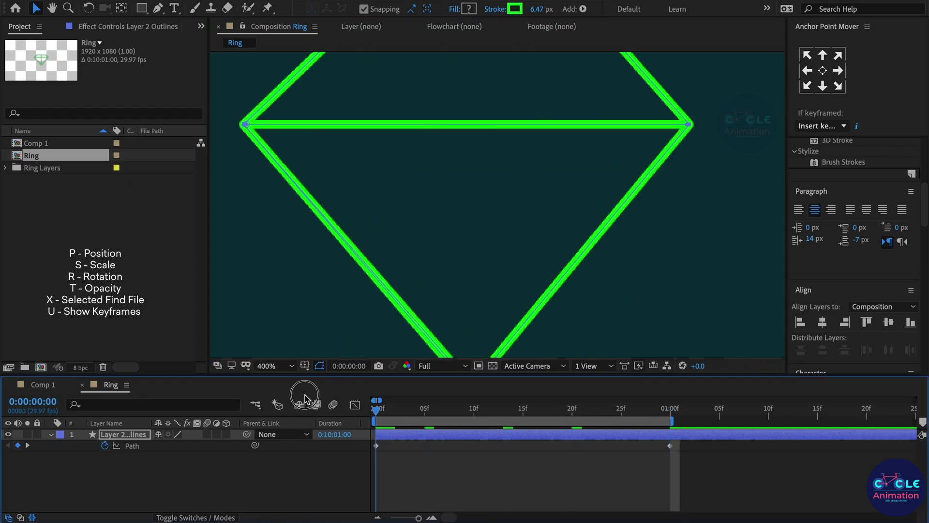
At 0:00:00:00, align the line's bottom point with the diamond's bottom tip.
{"action": "key", "text": "Home"}
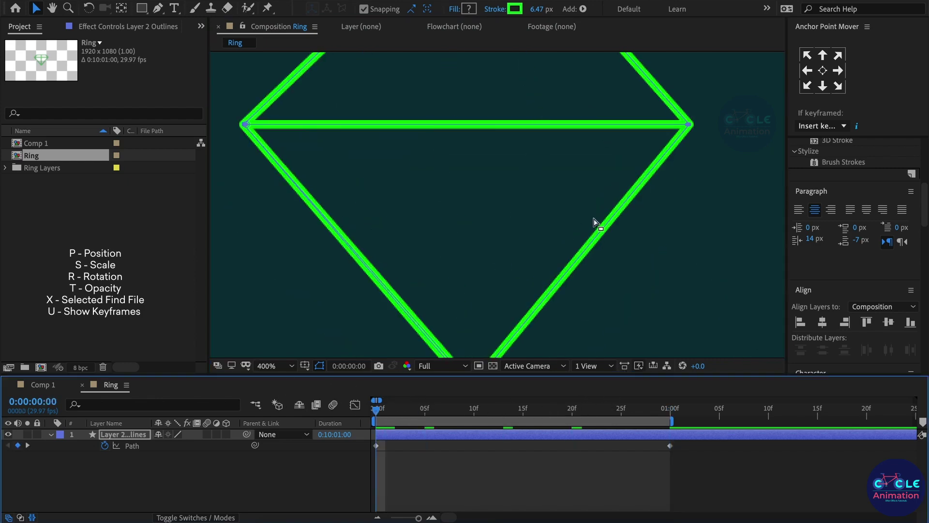
{"action": "left_click_drag", "start_coordinate": [595, 222], "coordinate": [601, 89]}
{"action": "scroll", "coordinate": [493, 268], "scroll_direction": "up", "scroll_amount": 2}
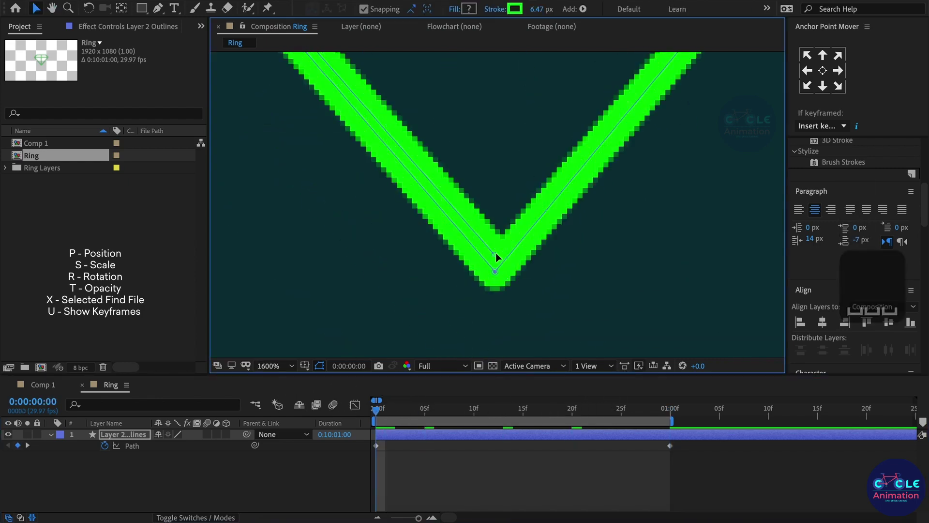
{"action": "left_click_drag", "start_coordinate": [495, 268], "coordinate": [502, 263]}
{"action": "scroll", "coordinate": [479, 273], "scroll_direction": "down", "scroll_amount": 3}
Check the line's motion and add a path keyframe at 0:00:00:15.
{"action": "key", "text": "space"}
{"action": "left_click", "coordinate": [463, 460]}
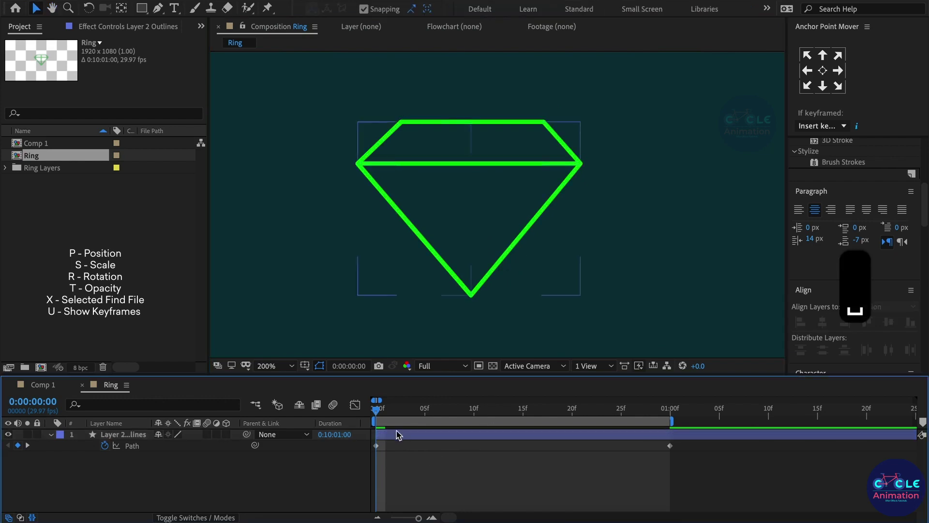
{"action": "mouse_move", "coordinate": [384, 412]}
{"action": "left_mouse_down"}
{"action": "mouse_move", "coordinate": [416, 426]}
{"action": "mouse_move", "coordinate": [668, 431]}
{"action": "mouse_move", "coordinate": [526, 437]}
{"action": "left_mouse_up"}
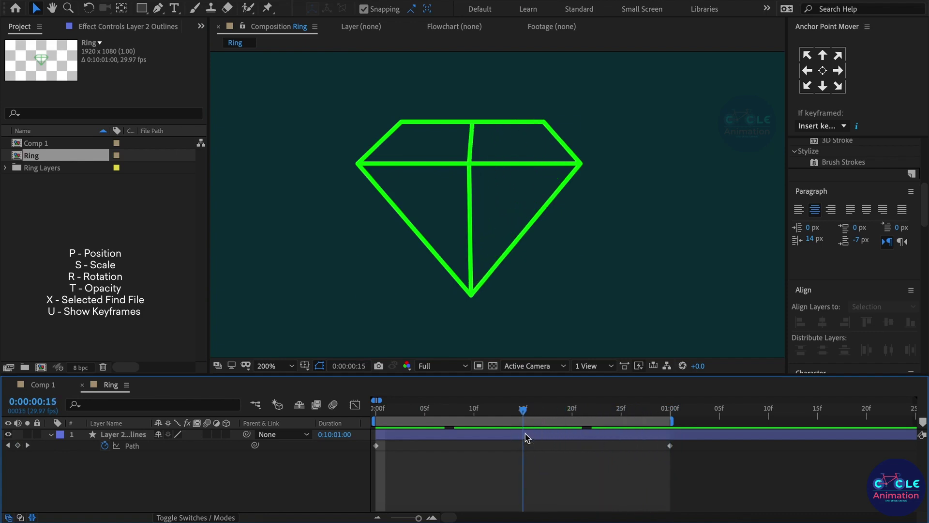
{"action": "left_click", "coordinate": [527, 438]}
{"action": "left_click", "coordinate": [670, 446]}
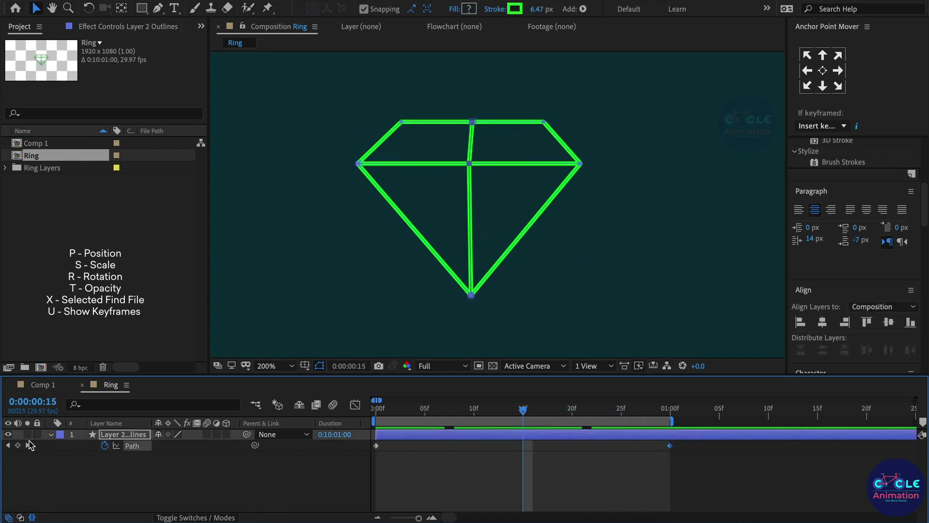
{"action": "left_click", "coordinate": [18, 445]}
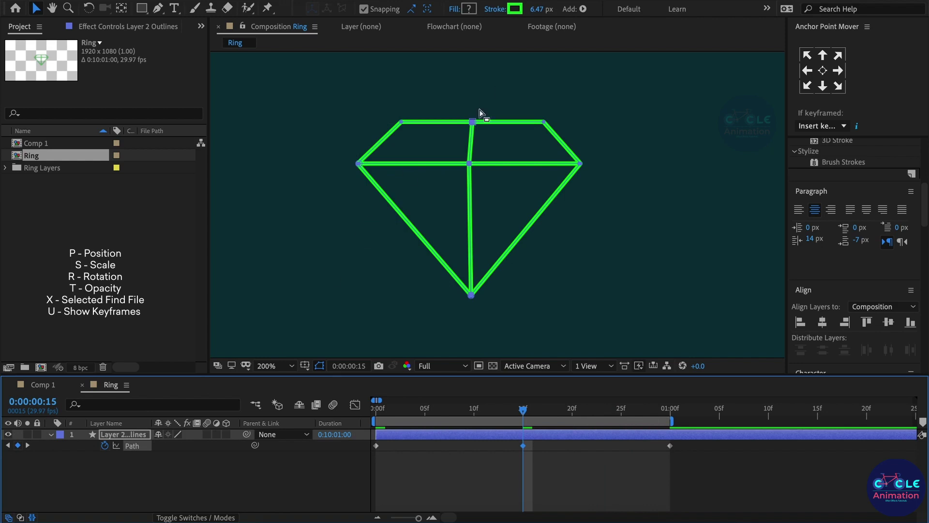
At 0:00:00:15, move the line's top point directly above its middle point to straighten the upper segment.
{"action": "scroll", "coordinate": [479, 113], "scroll_direction": "up", "scroll_amount": 5}
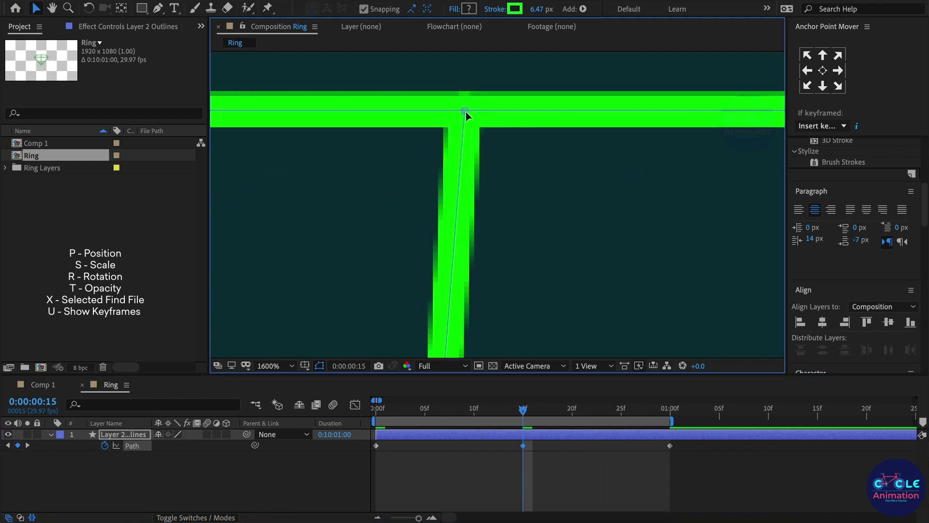
{"action": "left_click", "coordinate": [465, 111]}
{"action": "scroll", "coordinate": [479, 91], "scroll_direction": "down", "scroll_amount": 2}
{"action": "left_click_drag", "start_coordinate": [471, 100], "coordinate": [460, 97]}
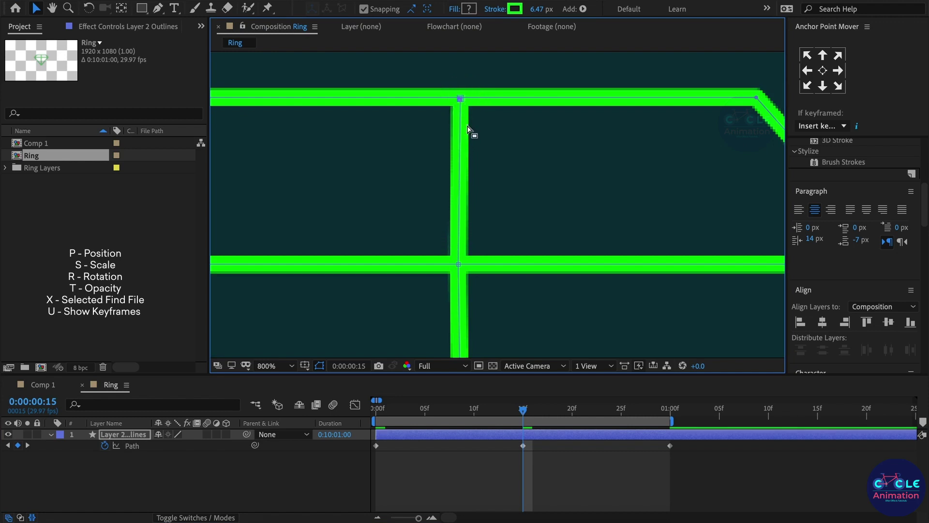
{"action": "scroll", "coordinate": [467, 121], "scroll_direction": "down", "scroll_amount": 4}
{"action": "left_click", "coordinate": [487, 473]}
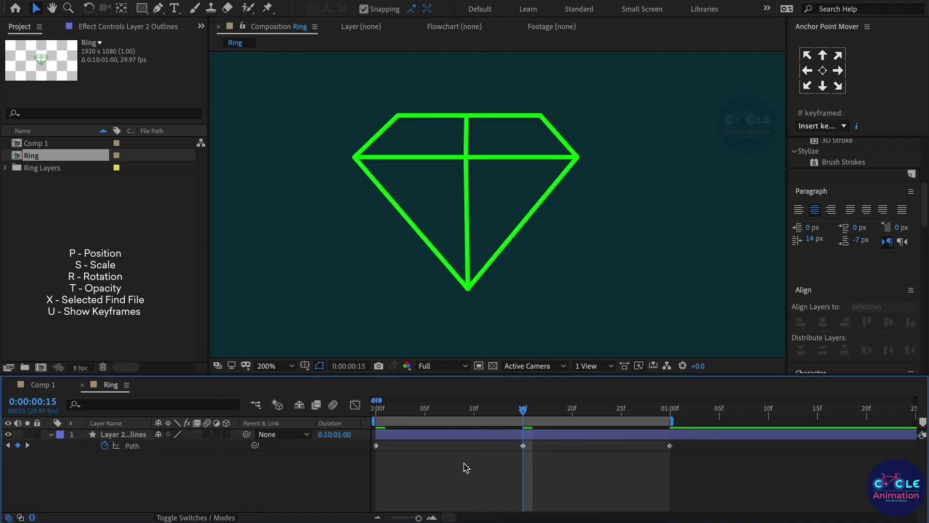
Trim the Ring composition to its one-second work area and check the line's motion.
{"action": "left_click_drag", "start_coordinate": [385, 411], "coordinate": [673, 444]}
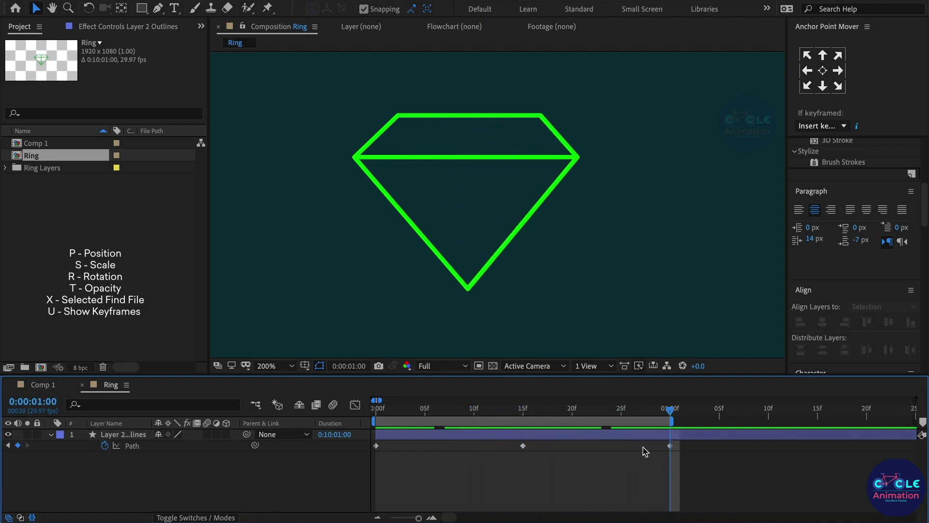
{"action": "right_click", "coordinate": [640, 420]}
{"action": "left_click", "coordinate": [680, 459]}
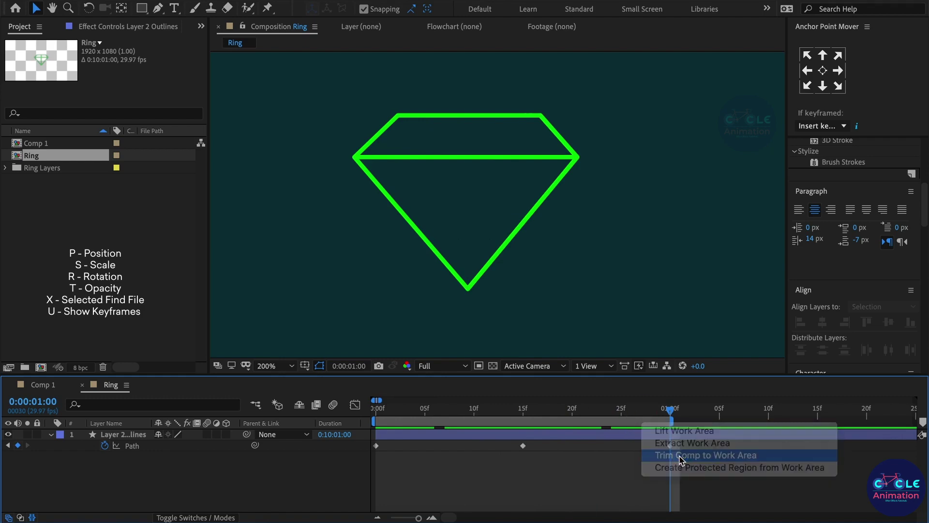
{"action": "left_click_drag", "start_coordinate": [809, 413], "coordinate": [647, 438]}
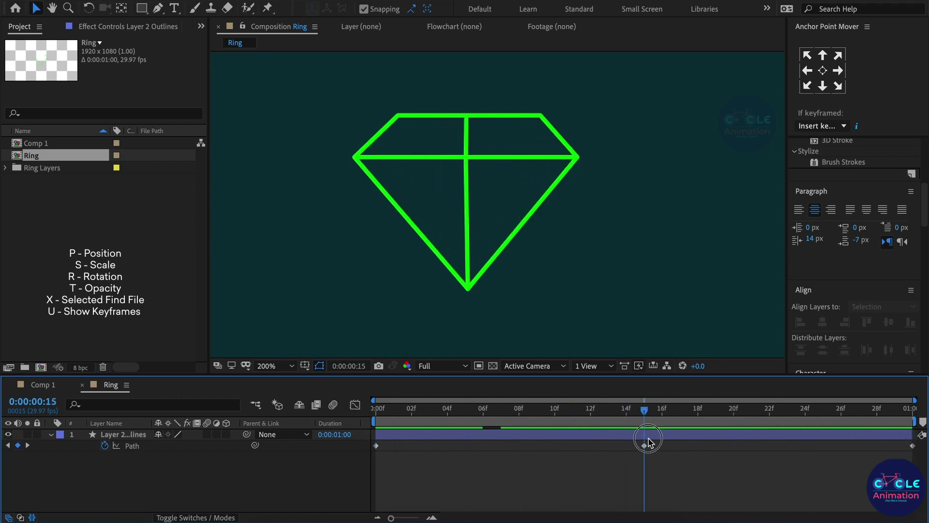
Place the Ring composition as a layer in Comp 1 and check its motion there.
{"action": "left_click", "coordinate": [44, 385]}
{"action": "left_click_drag", "start_coordinate": [40, 156], "coordinate": [55, 441]}
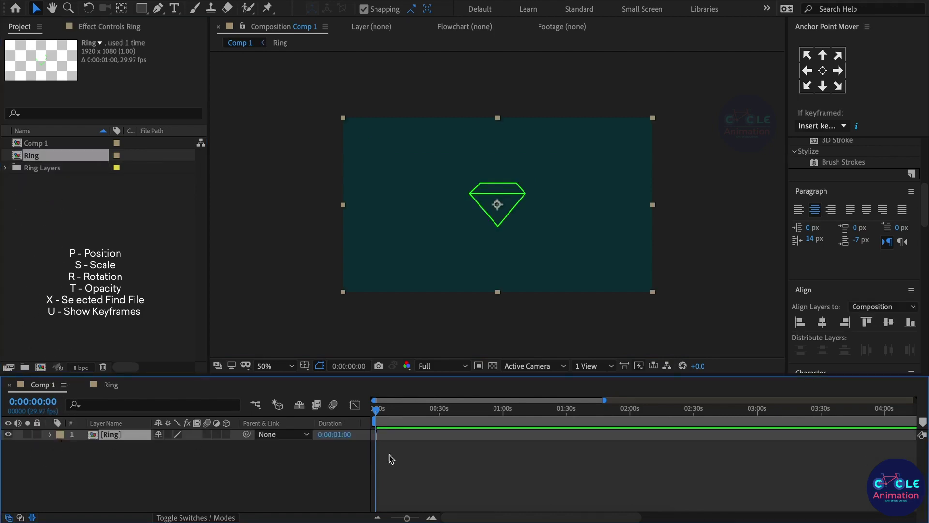
{"action": "key", "text": "="}
{"action": "key", "text": "="}
{"action": "key", "text": "="}
{"action": "left_click_drag", "start_coordinate": [383, 417], "coordinate": [518, 441]}
Enable time remapping on the Ring layer in Comp 1.
{"action": "right_click", "coordinate": [519, 440]}
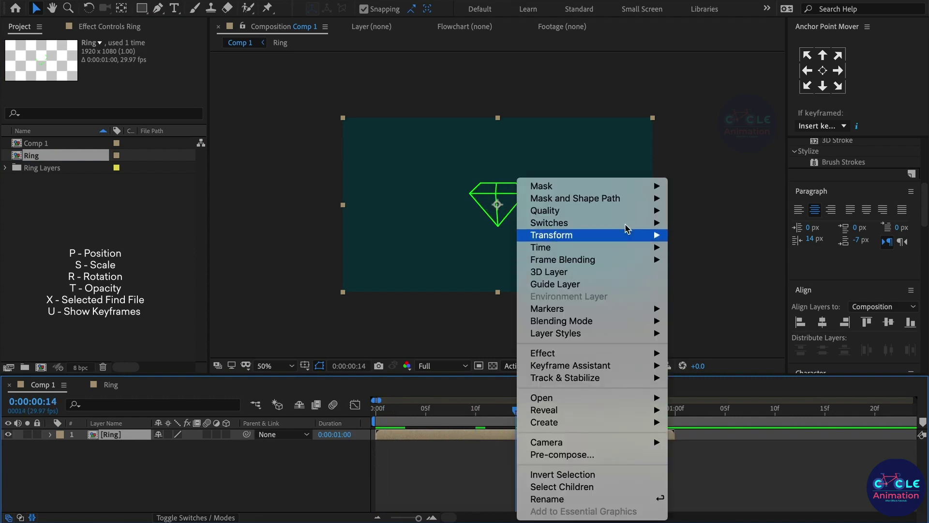
{"action": "mouse_move", "coordinate": [624, 248]}
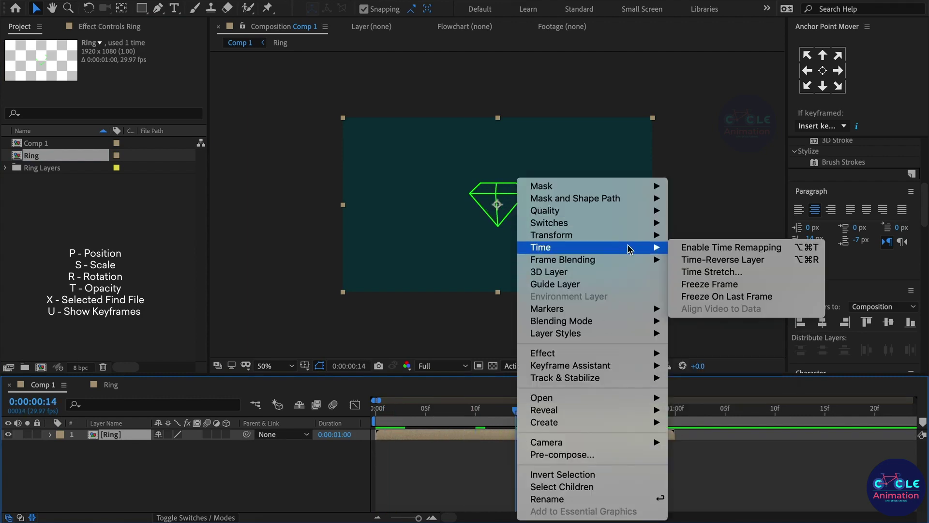
{"action": "left_click", "coordinate": [699, 248]}
Extend the end of the time-remapped Ring layer to a duration of 0:00:09:28.
{"action": "left_click_drag", "start_coordinate": [582, 411], "coordinate": [675, 426]}
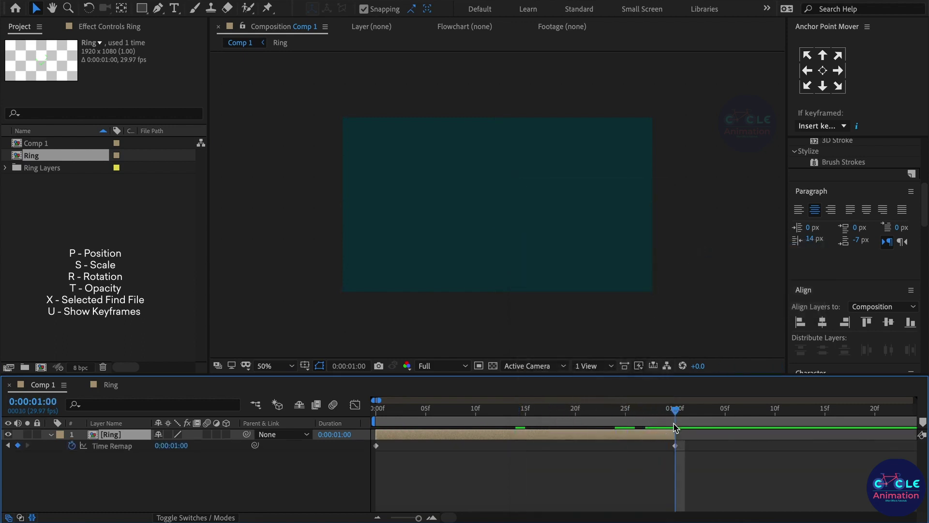
{"action": "key", "text": "minus"}
{"action": "key", "text": "minus"}
{"action": "key", "text": "minus"}
{"action": "left_click_drag", "start_coordinate": [422, 435], "coordinate": [815, 432]}
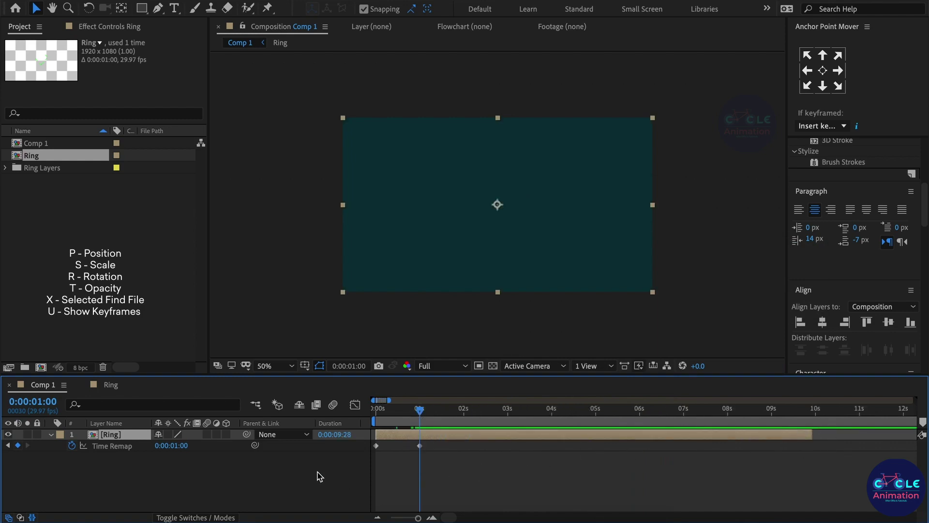
Add a Time Remap keyframe at 0:00:00:29 and delete the one at 0:00:01:00.
{"action": "key", "text": "equal"}
{"action": "left_click_drag", "start_coordinate": [596, 412], "coordinate": [590, 413]}
{"action": "scroll", "coordinate": [525, 237], "scroll_direction": "up", "scroll_amount": 2}
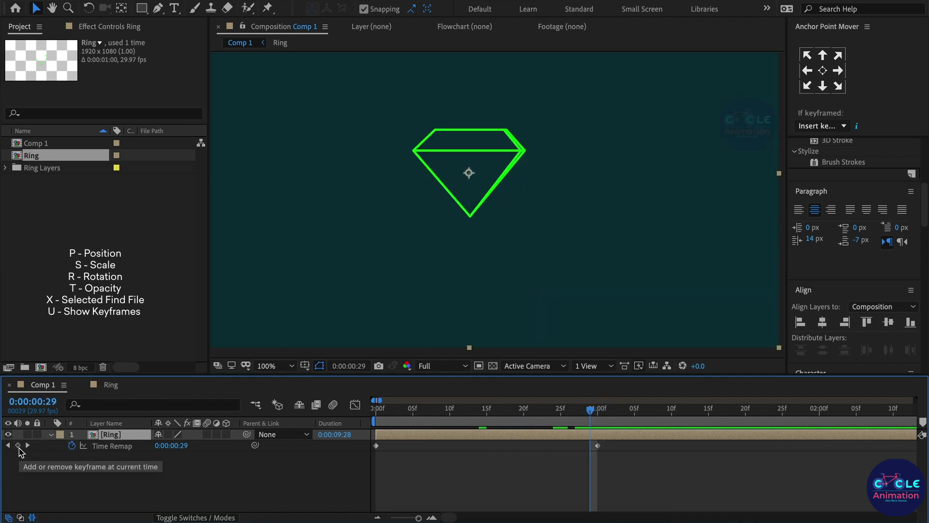
{"action": "left_click", "coordinate": [18, 446]}
{"action": "left_click_drag", "start_coordinate": [593, 415], "coordinate": [595, 417]}
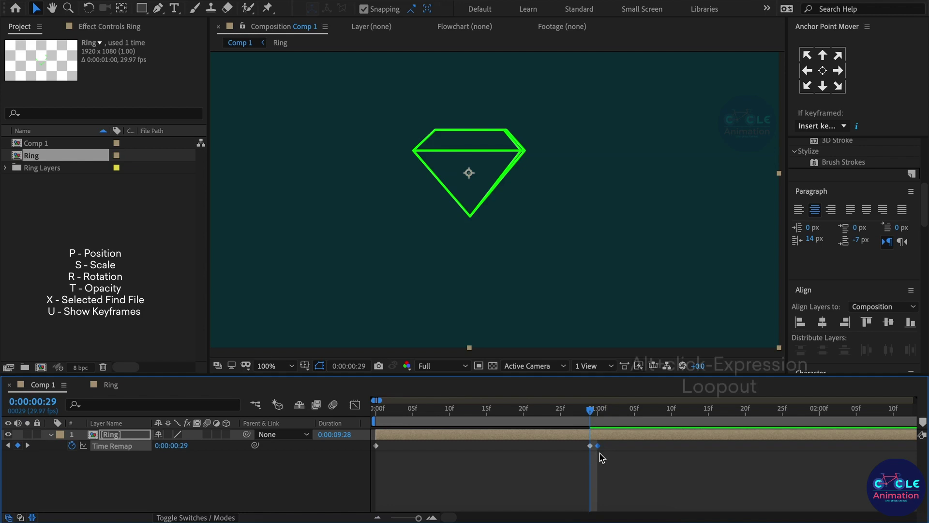
{"action": "key", "text": "BackSpace"}
Add a loopOut() expression to the Ring layer's Time Remap property.
{"action": "key", "text": "minus"}
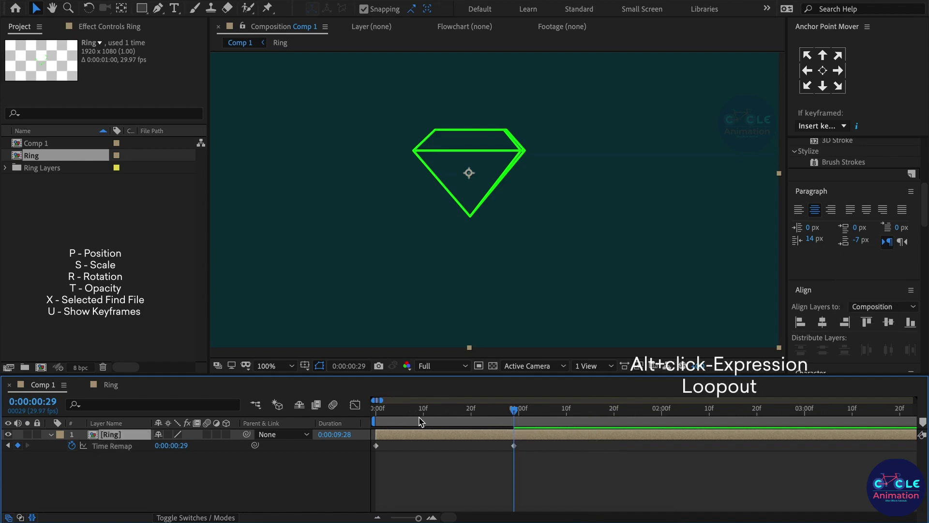
{"action": "left_click", "coordinate": [107, 450]}
{"action": "left_click", "coordinate": [73, 449], "text": "alt"}
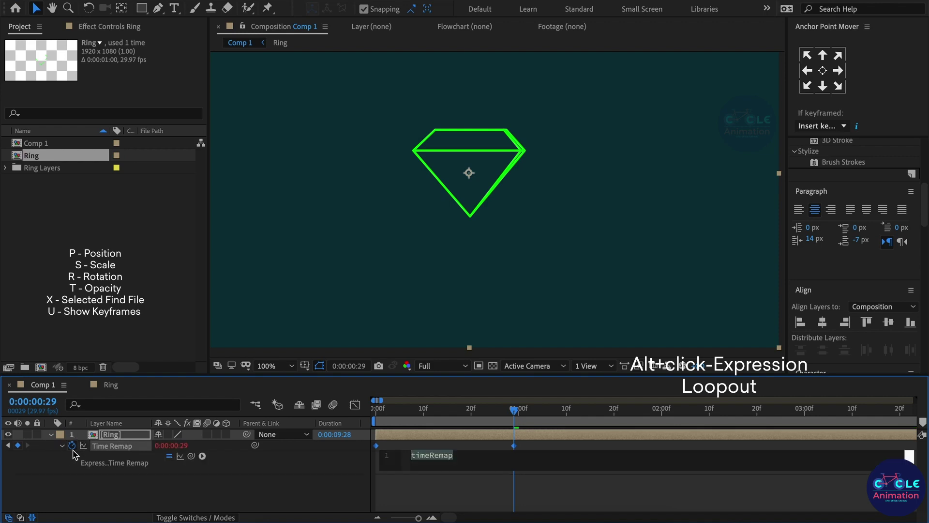
{"action": "type", "text": "loo"}
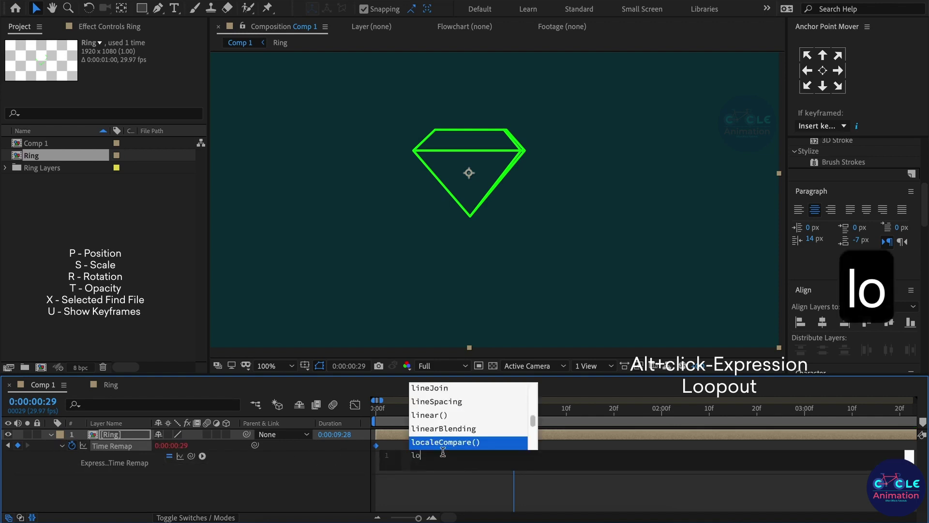
{"action": "key", "text": "Down"}
{"action": "key", "text": "Down"}
{"action": "key", "text": "Down"}
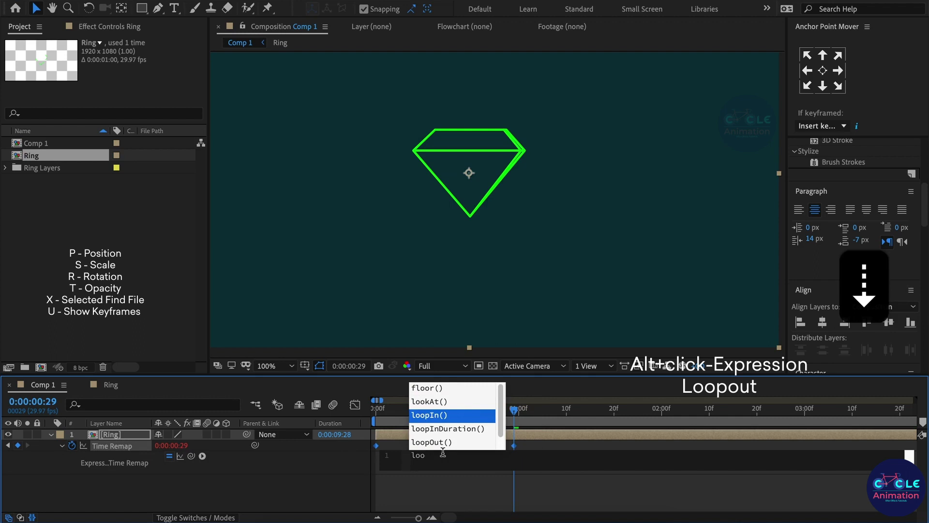
{"action": "key", "text": "Return"}
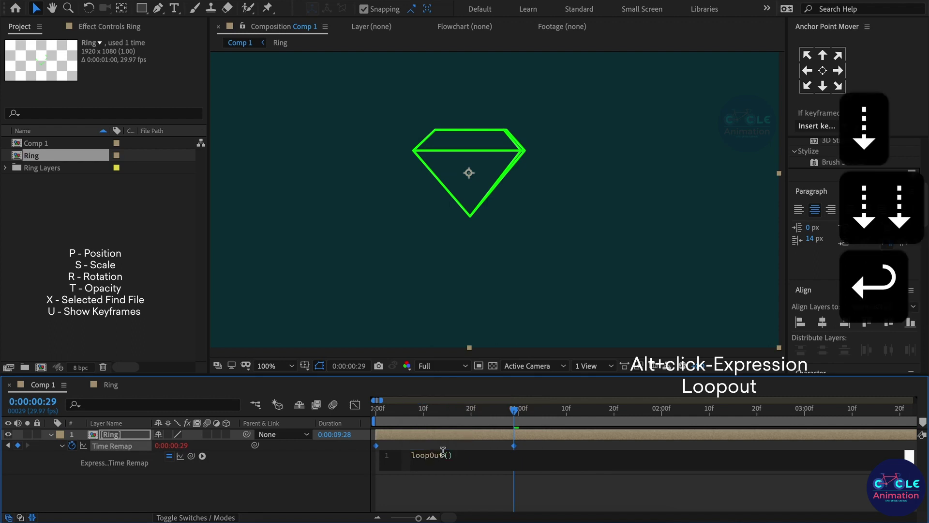
{"action": "left_click", "coordinate": [439, 484]}
Set the end of Comp 1's work area at 0:00:01:00.
{"action": "mouse_move", "coordinate": [386, 424]}
{"action": "left_mouse_down"}
{"action": "mouse_move", "coordinate": [377, 422]}
{"action": "mouse_move", "coordinate": [435, 440]}
{"action": "mouse_move", "coordinate": [560, 453]}
{"action": "mouse_move", "coordinate": [520, 465]}
{"action": "left_mouse_up"}
{"action": "key", "text": "n"}
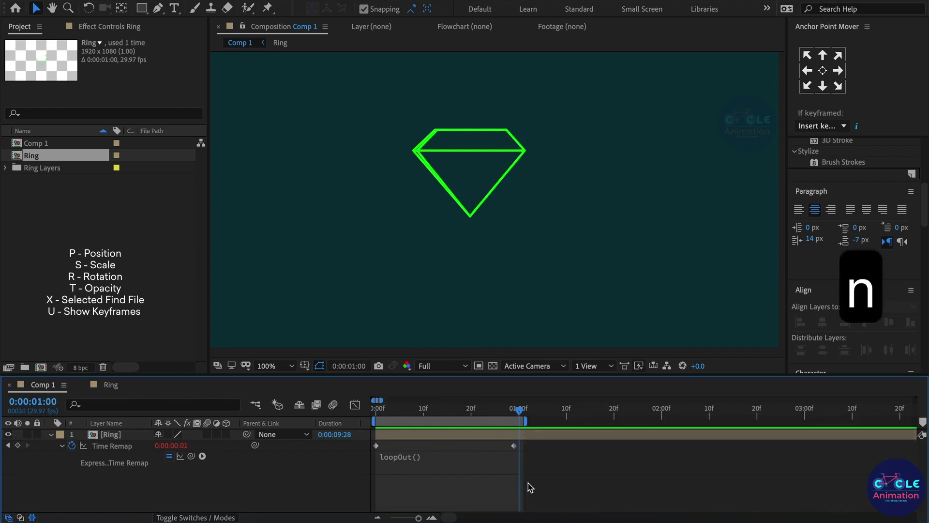
{"action": "scroll", "coordinate": [515, 451], "scroll_direction": "up", "scroll_amount": 3}
{"action": "left_click_drag", "start_coordinate": [554, 424], "coordinate": [552, 424]}
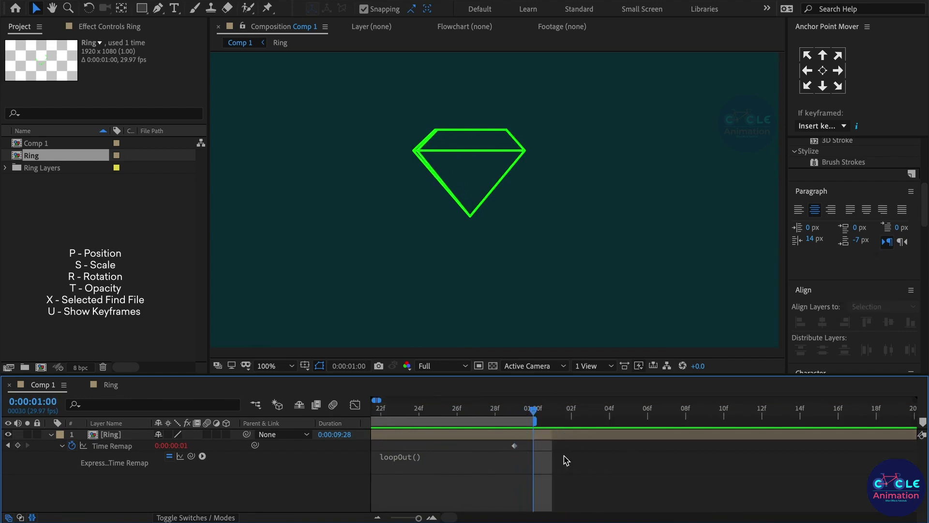
{"action": "scroll", "coordinate": [566, 460], "scroll_direction": "down", "scroll_amount": 2}
Duplicate the Ring layer and trim the start of the copy to 0:00:00:10.
{"action": "left_click_drag", "start_coordinate": [395, 410], "coordinate": [426, 452]}
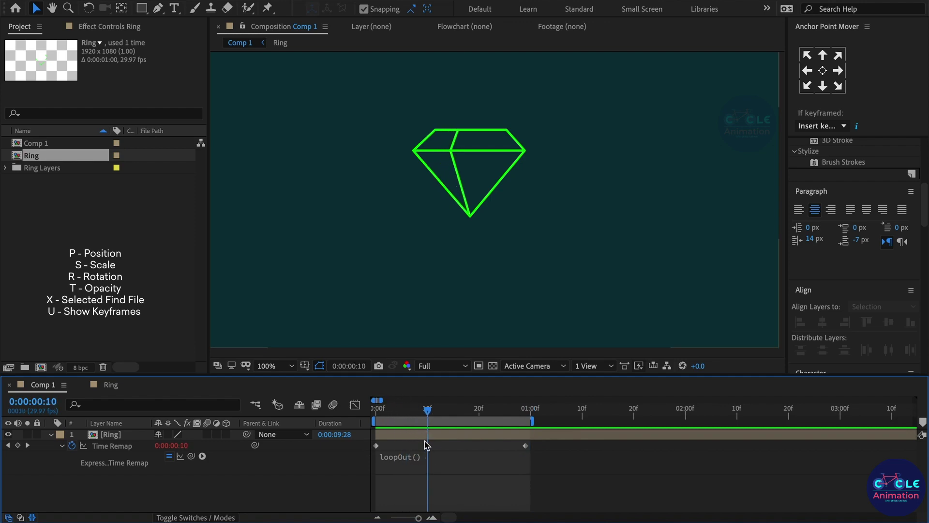
{"action": "left_click", "coordinate": [431, 436]}
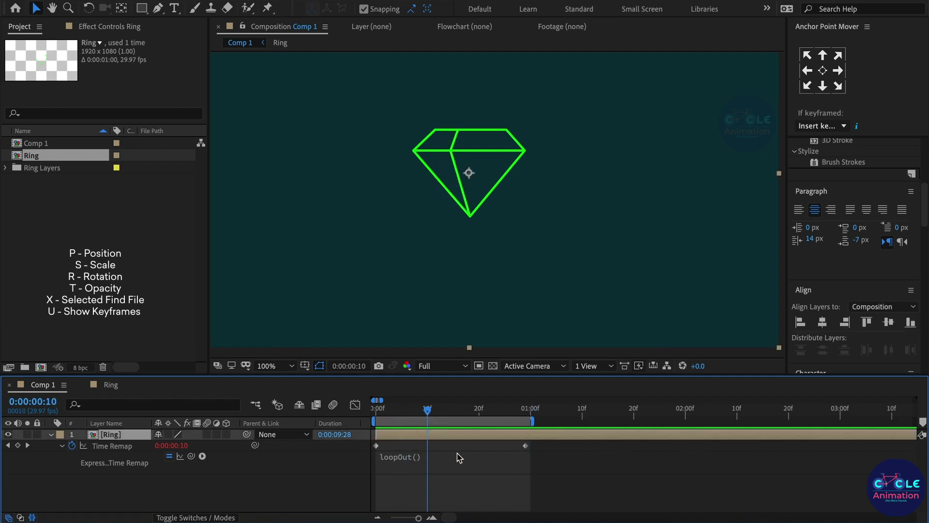
{"action": "key", "text": "super+d"}
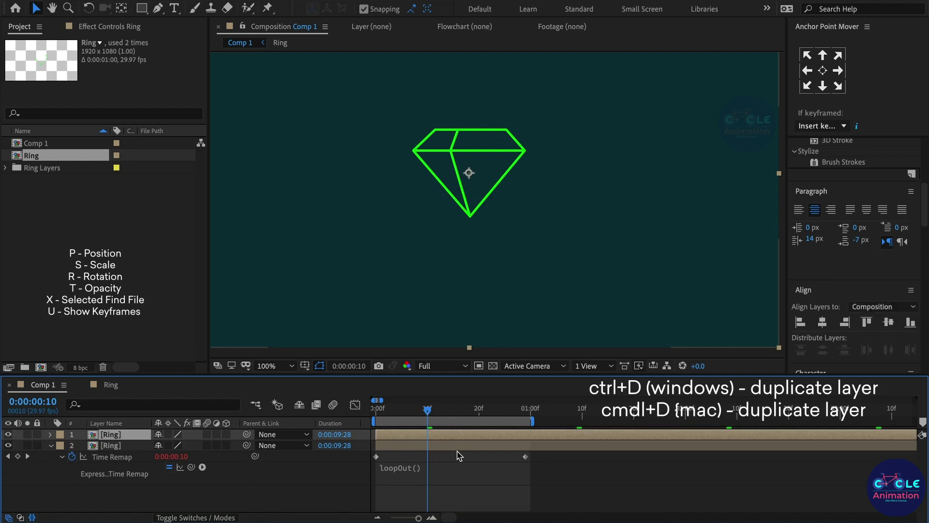
{"action": "key", "text": "alt+bracketleft"}
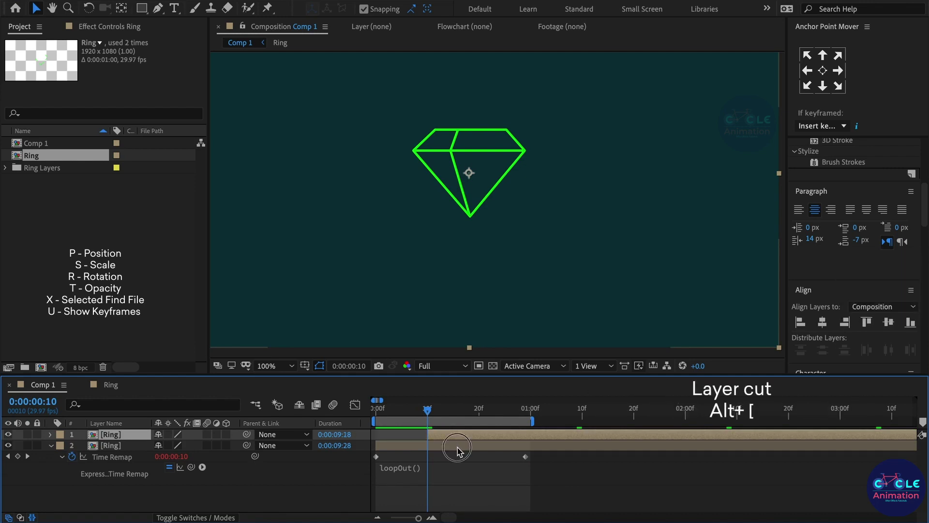
Duplicate the original Ring layer again and trim the start of this copy to 0:00:00:20.
{"action": "left_click", "coordinate": [458, 448]}
{"action": "left_click_drag", "start_coordinate": [460, 408], "coordinate": [477, 442]}
{"action": "key", "text": "super+d"}
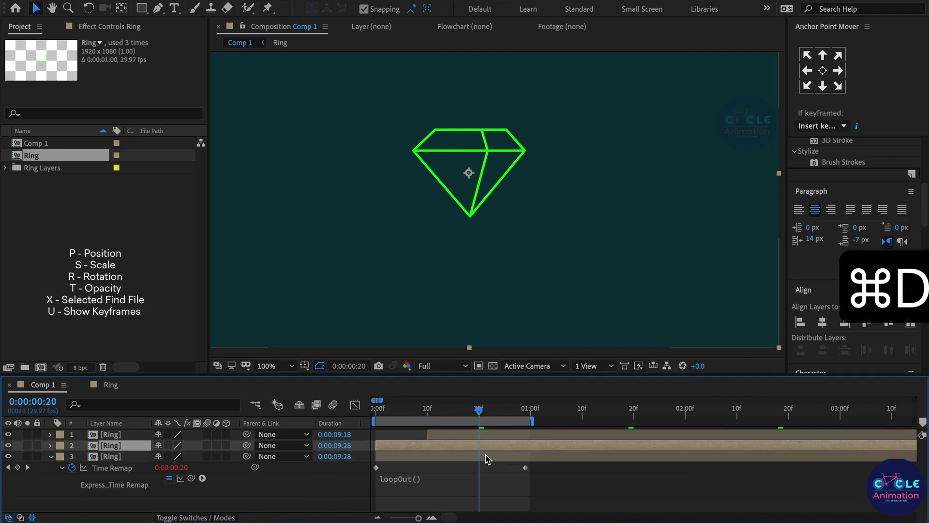
{"action": "key", "text": "alt+bracketleft"}
Move the newest Ring copy to the top of the layer stack and slide both trimmed copies to start at 0:00:00:00.
{"action": "left_click_drag", "start_coordinate": [141, 446], "coordinate": [148, 437]}
{"action": "left_click_drag", "start_coordinate": [402, 411], "coordinate": [364, 416]}
{"action": "left_click_drag", "start_coordinate": [444, 452], "coordinate": [393, 450]}
{"action": "left_click_drag", "start_coordinate": [502, 438], "coordinate": [405, 445]}
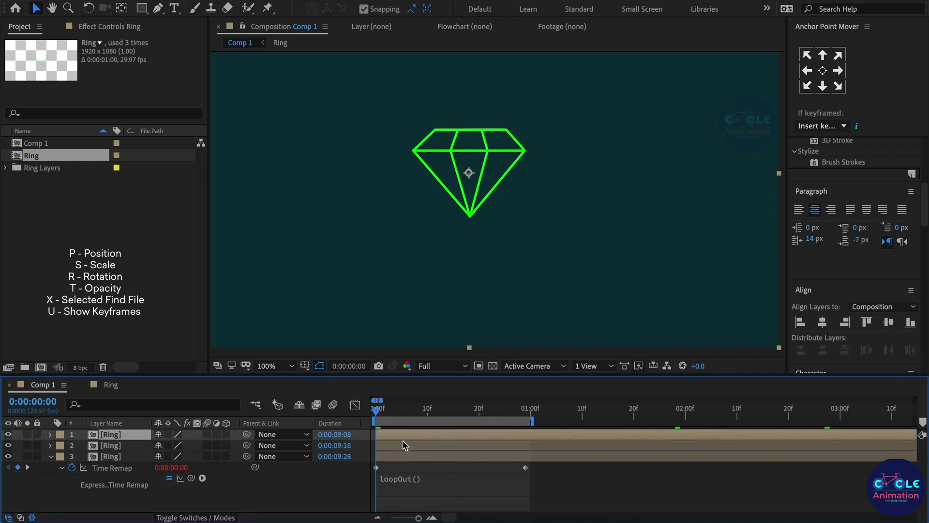
Collapse the Time Remap expression and the properties of the bottom Ring layer.
{"action": "left_click", "coordinate": [410, 478]}
{"action": "left_click", "coordinate": [67, 479]}
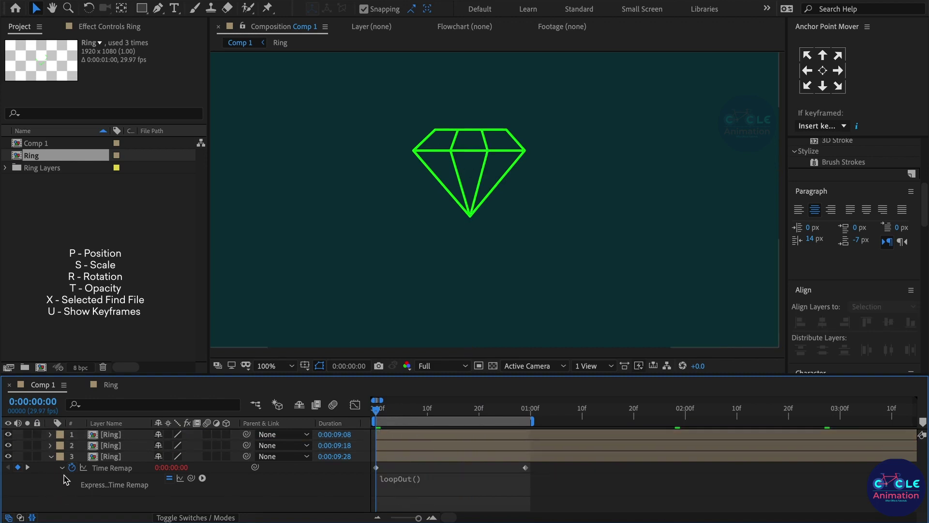
{"action": "left_click", "coordinate": [60, 468]}
{"action": "left_click", "coordinate": [50, 457]}
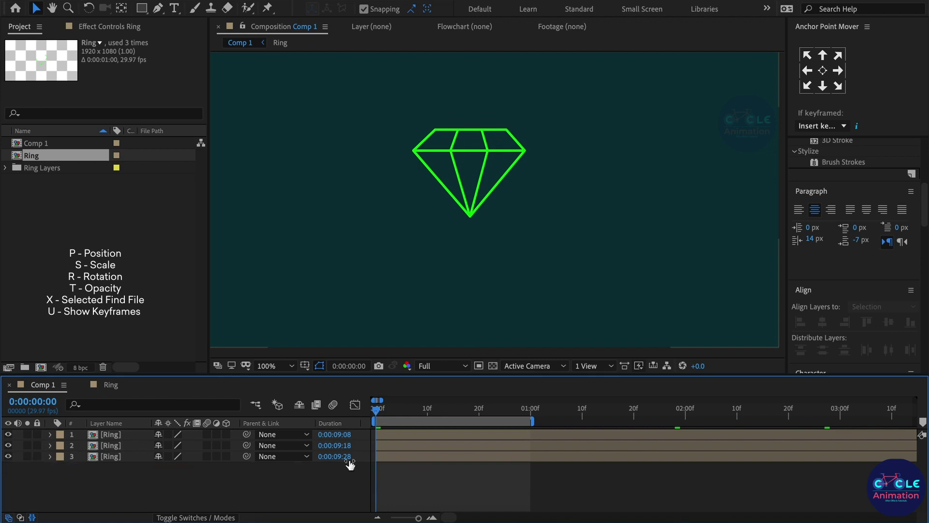
Preview the diamond's rotation across the one-second work area and return to 0:00:00:00.
{"action": "left_click_drag", "start_coordinate": [376, 411], "coordinate": [531, 436]}
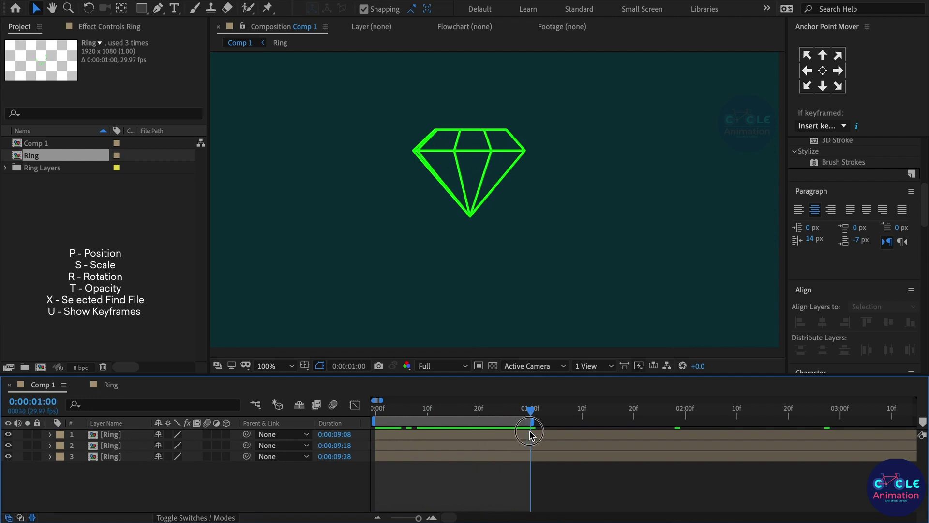
{"action": "left_click", "coordinate": [377, 412]}
{"action": "key", "text": "space"}
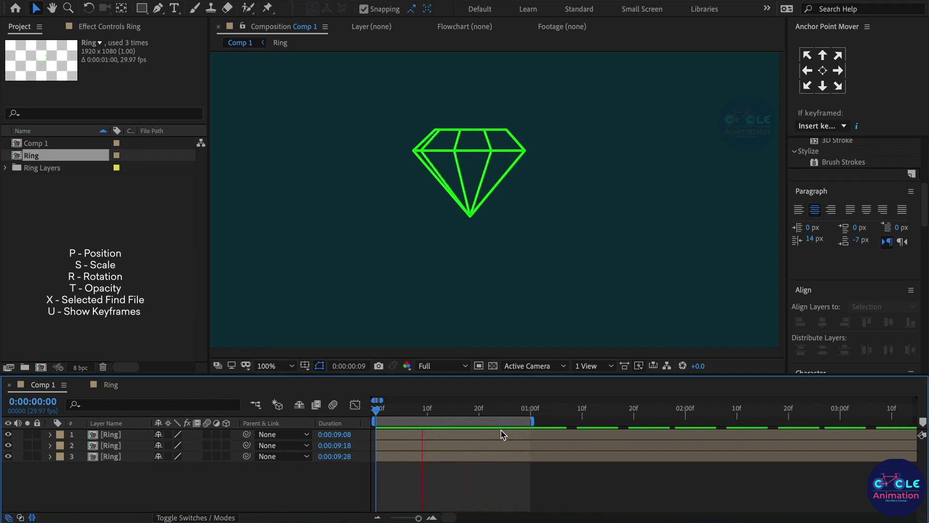
{"action": "key", "text": "space"}
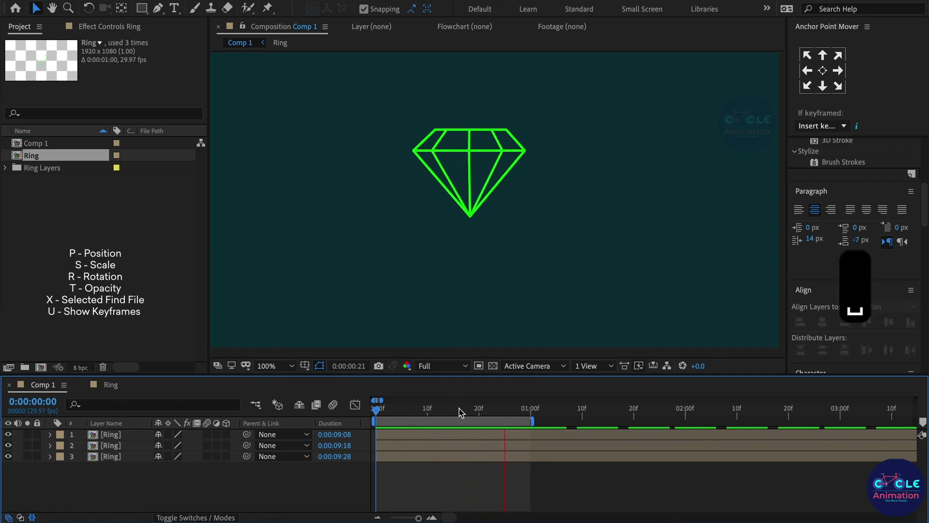
{"action": "left_click_drag", "start_coordinate": [456, 412], "coordinate": [366, 417]}
Add a green solid layer above the Ring layers in Comp 1.
{"action": "right_click", "coordinate": [294, 484]}
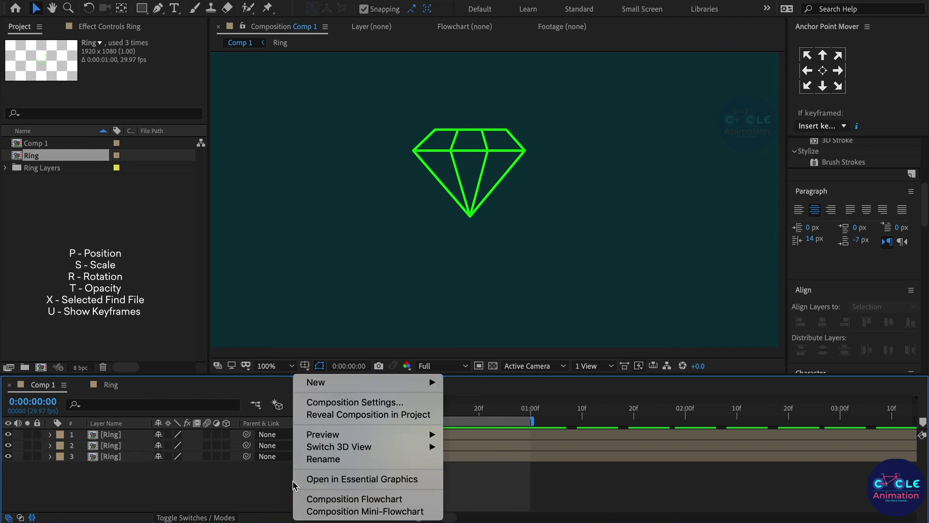
{"action": "mouse_move", "coordinate": [352, 385]}
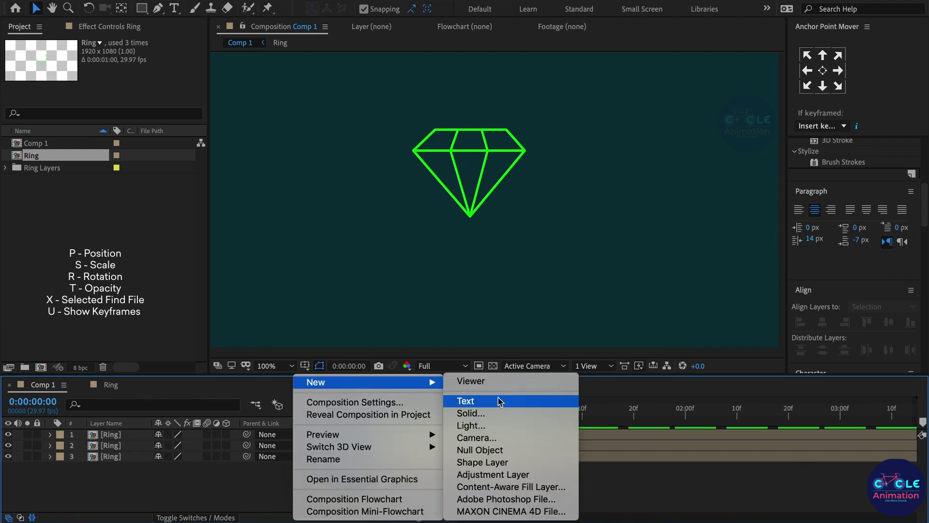
{"action": "left_click", "coordinate": [498, 415]}
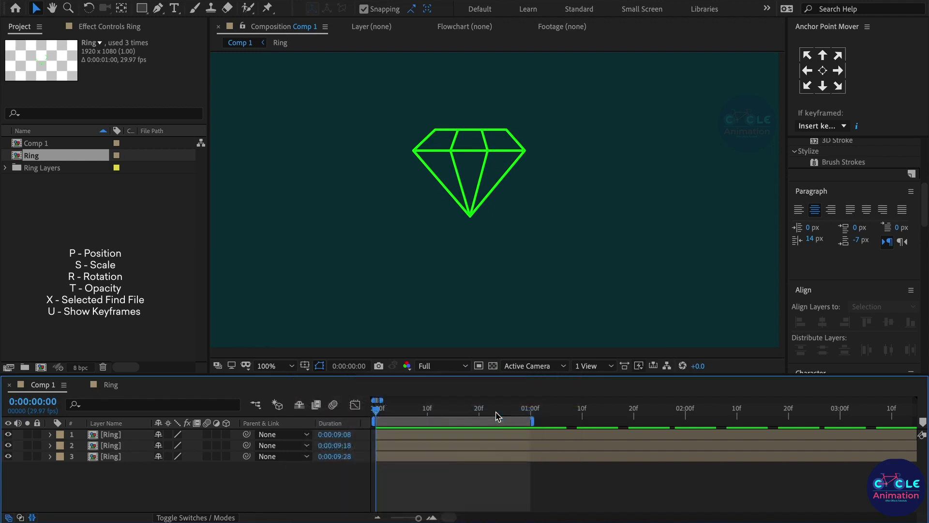
{"action": "left_click", "coordinate": [409, 320]}
{"action": "scroll", "coordinate": [493, 193], "scroll_direction": "down", "scroll_amount": 2}
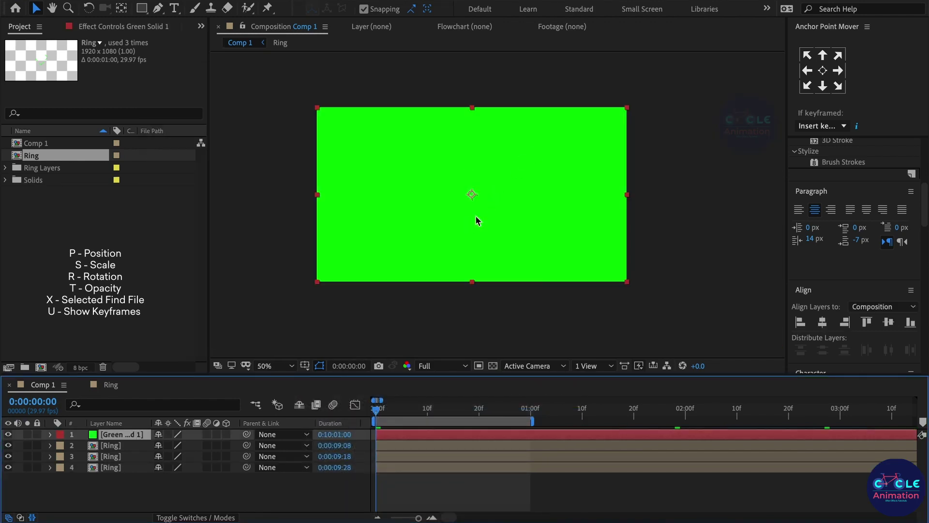
Draw a circular mask near the centre of the green solid and center the layer's anchor point on it.
{"action": "left_click_drag", "start_coordinate": [144, 12], "coordinate": [194, 38]}
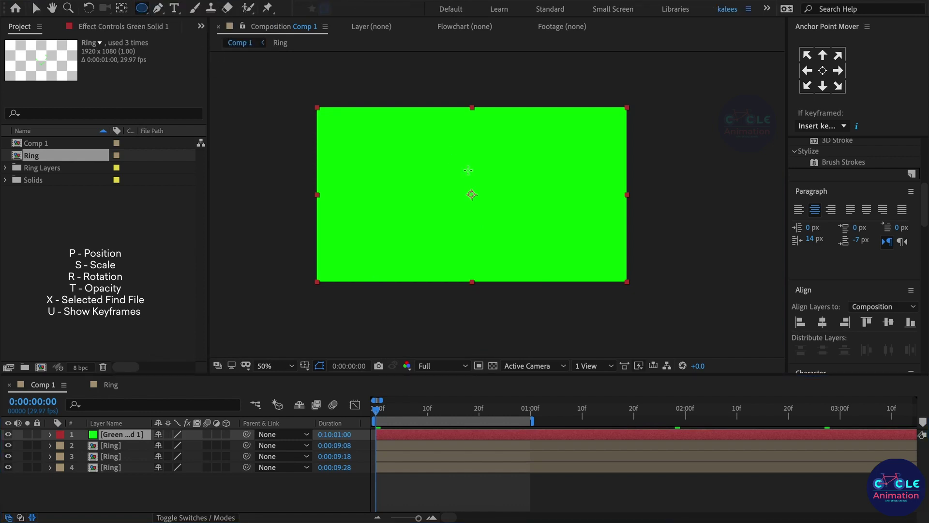
{"action": "left_click_drag", "start_coordinate": [444, 161], "coordinate": [509, 221]}
{"action": "key", "text": "v"}
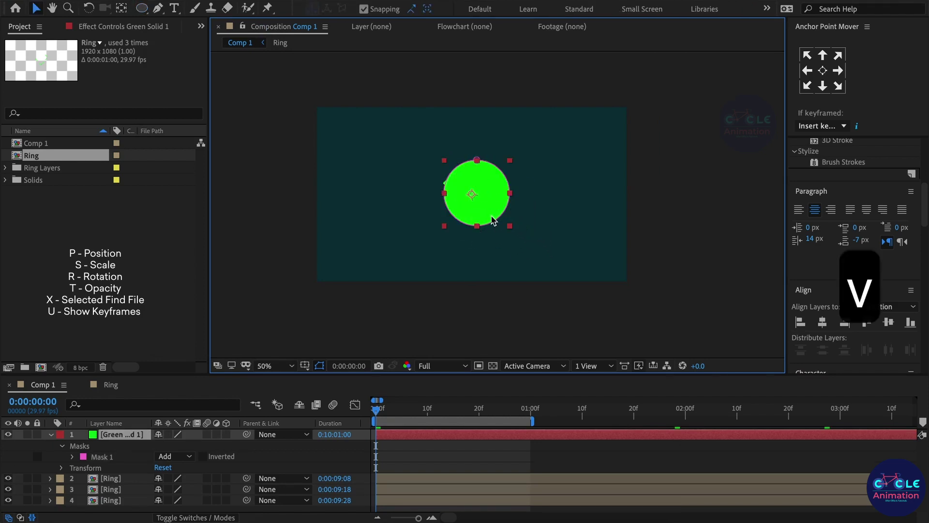
{"action": "left_click", "coordinate": [824, 72]}
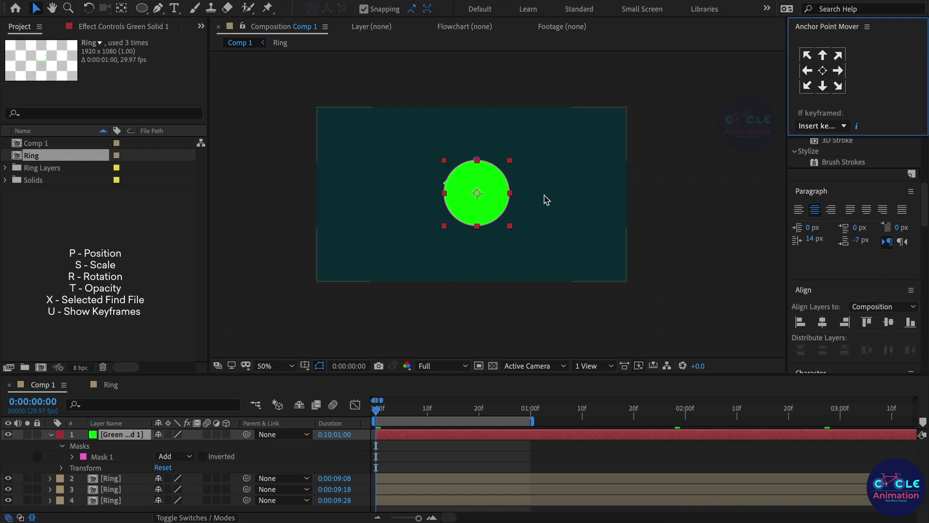
Center the green solid horizontally and vertically in the composition and apply the Stroke effect to it.
{"action": "left_click", "coordinate": [822, 322]}
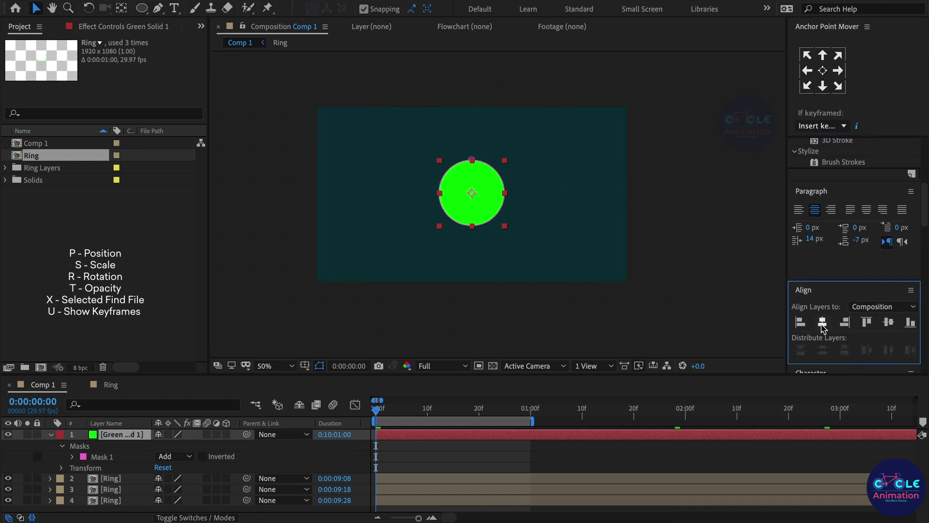
{"action": "left_click", "coordinate": [887, 323]}
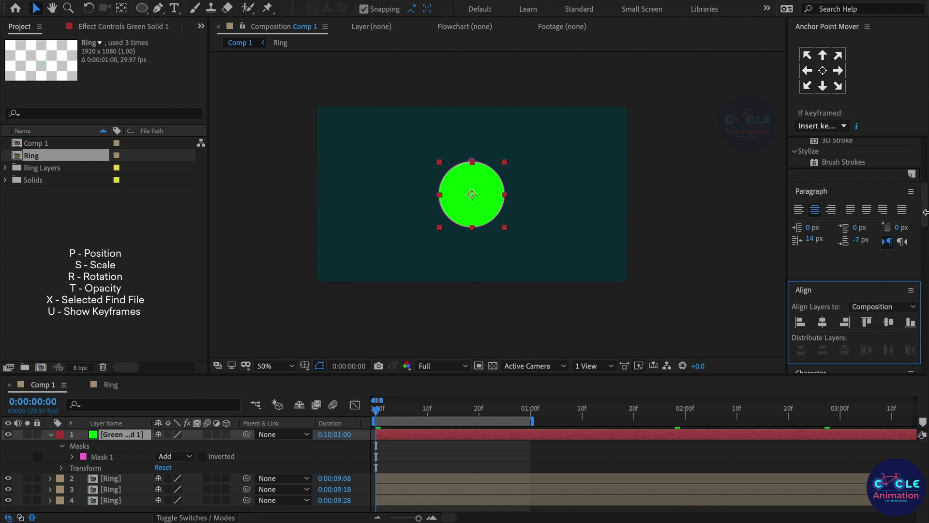
{"action": "left_click_drag", "start_coordinate": [925, 211], "coordinate": [925, 172]}
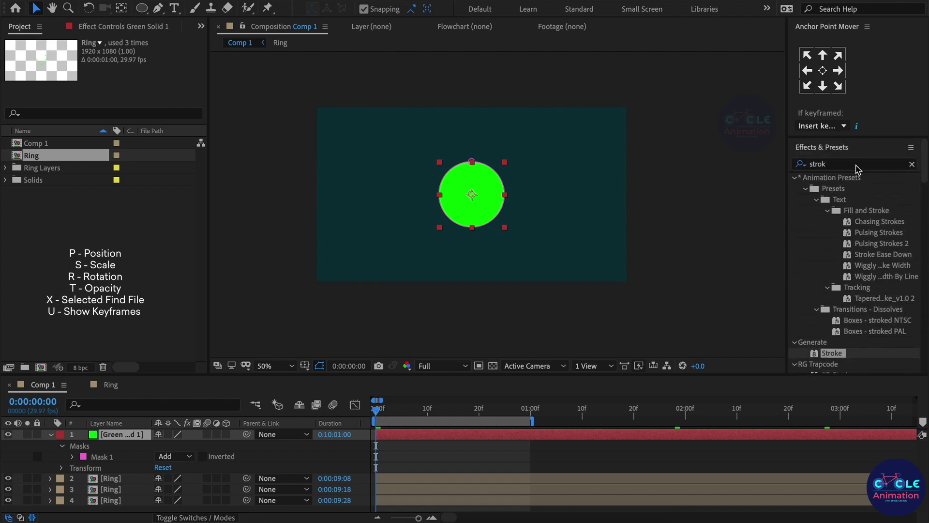
{"action": "left_click", "coordinate": [859, 164]}
{"action": "type", "text": "Str"}
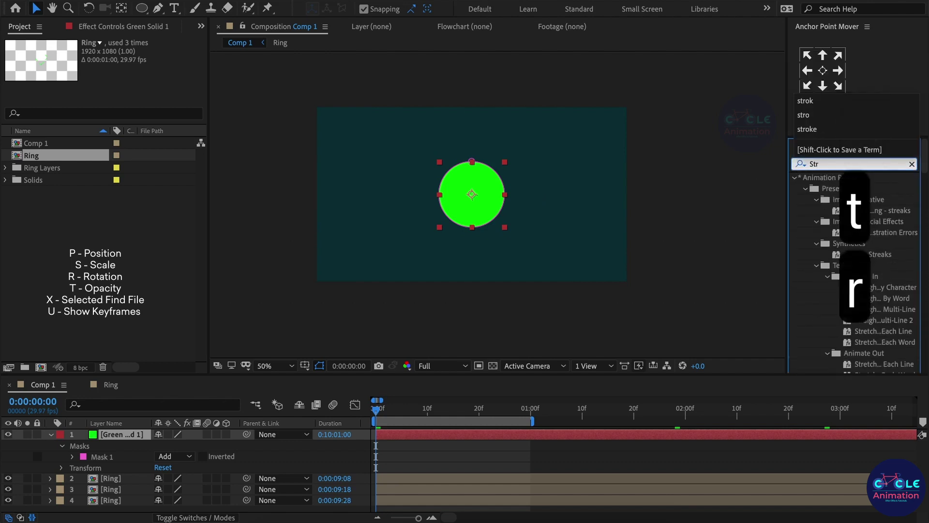
{"action": "type", "text": "ok"}
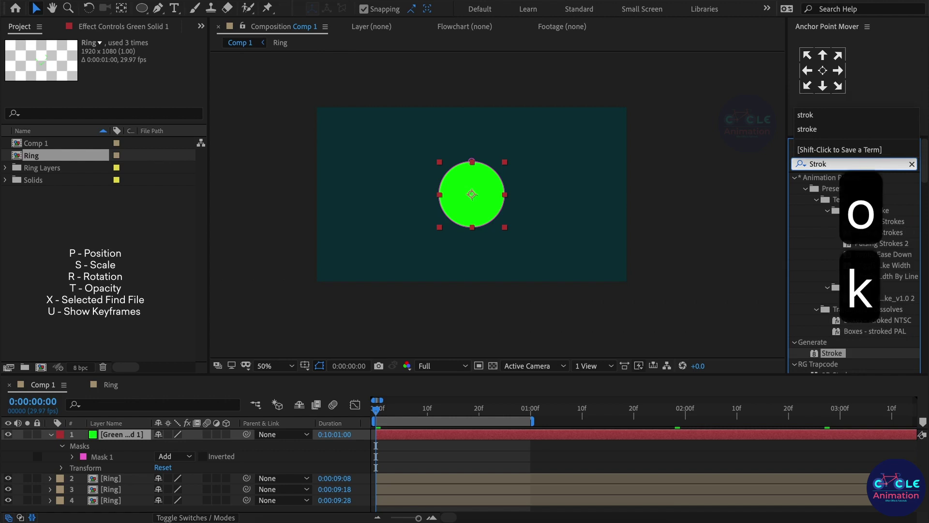
{"action": "type", "text": "e"}
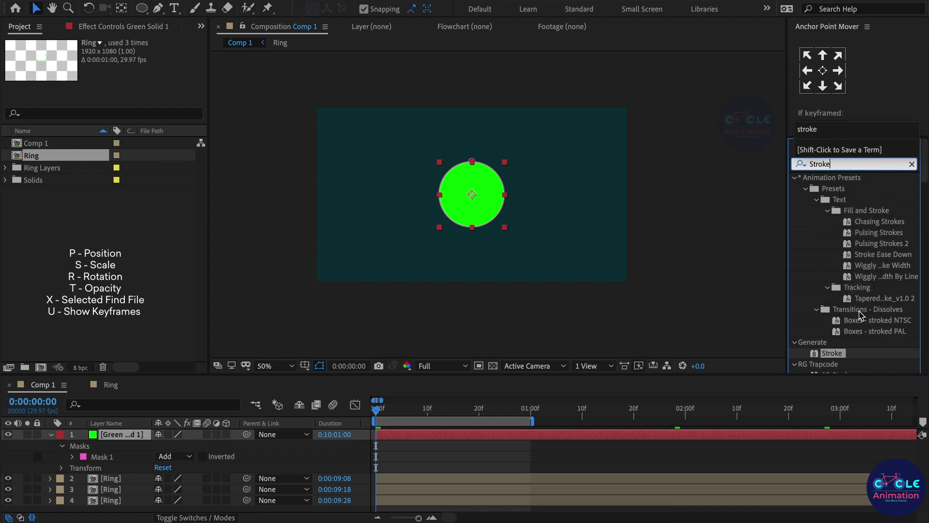
{"action": "left_click", "coordinate": [836, 355]}
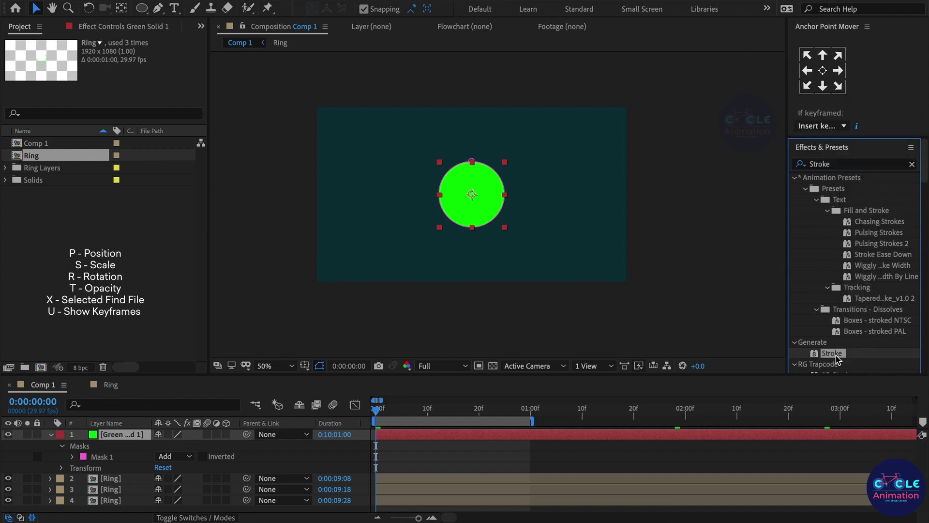
{"action": "double_click", "coordinate": [836, 356]}
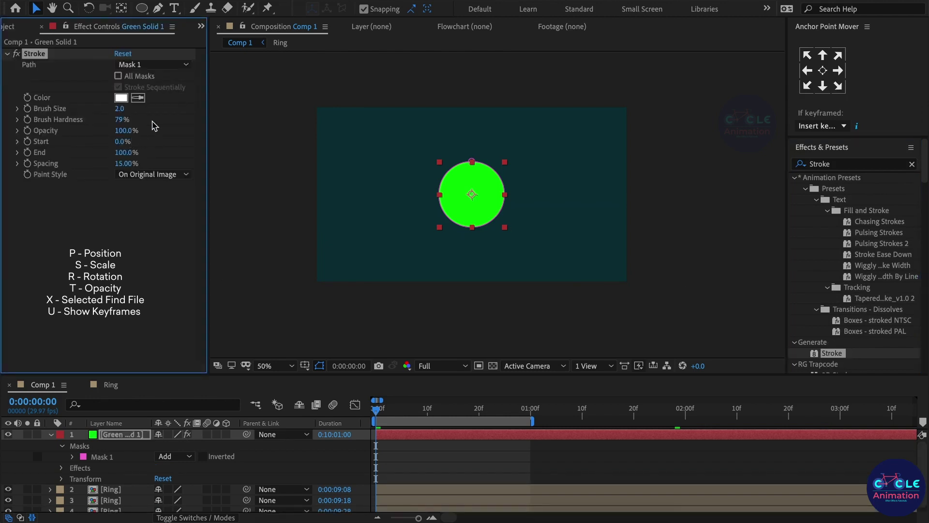
Set the Stroke effect's color to green, its paint style to On Transparent and its brush size to 29.1.
{"action": "scroll", "coordinate": [478, 207], "scroll_direction": "up", "scroll_amount": 4}
{"action": "scroll", "coordinate": [484, 223], "scroll_direction": "down", "scroll_amount": 2}
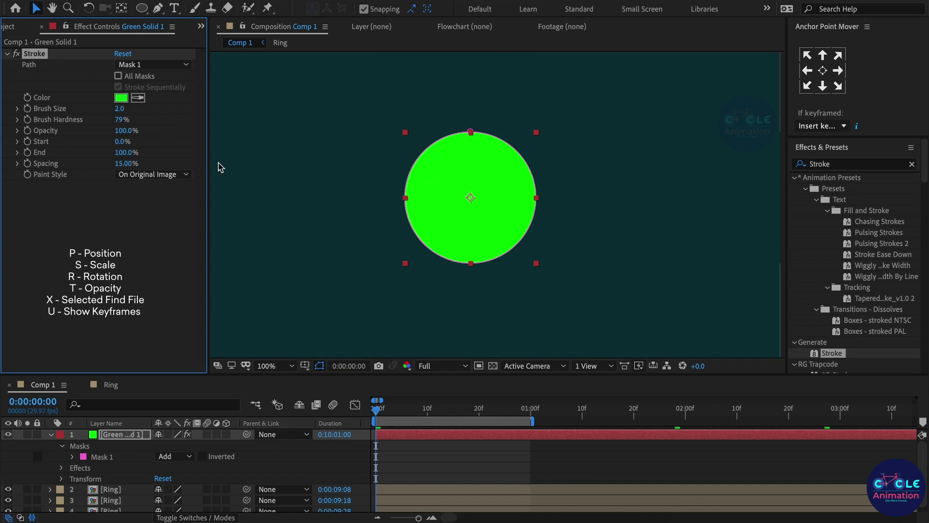
{"action": "left_click", "coordinate": [172, 182]}
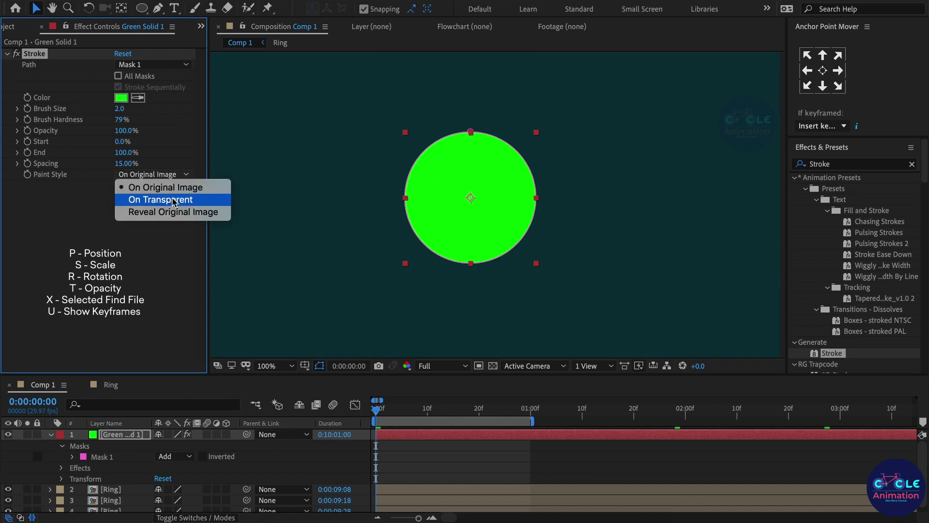
{"action": "left_click", "coordinate": [174, 200]}
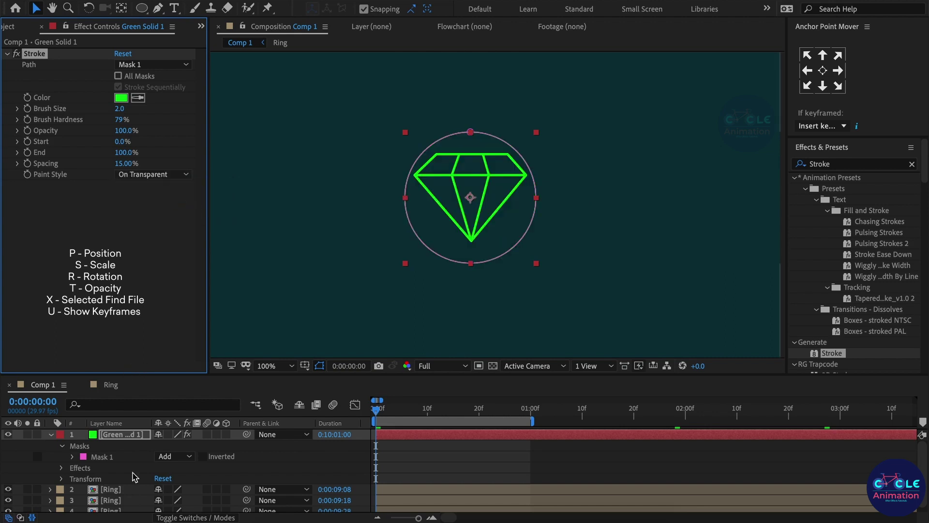
{"action": "left_click_drag", "start_coordinate": [119, 108], "coordinate": [279, 97]}
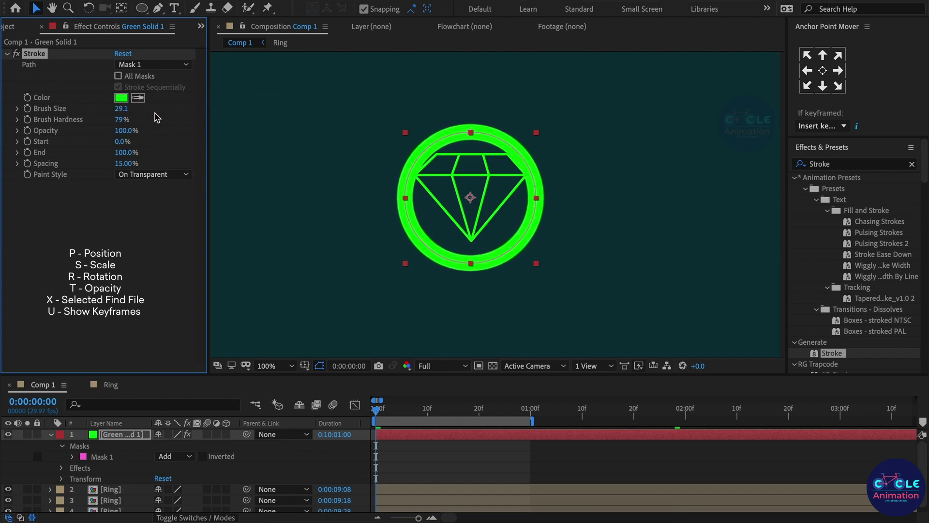
Scale the green ring down slightly, position it at 960, 653, and move the Ring layers up so the diamond sits on top.
{"action": "left_click", "coordinate": [134, 438]}
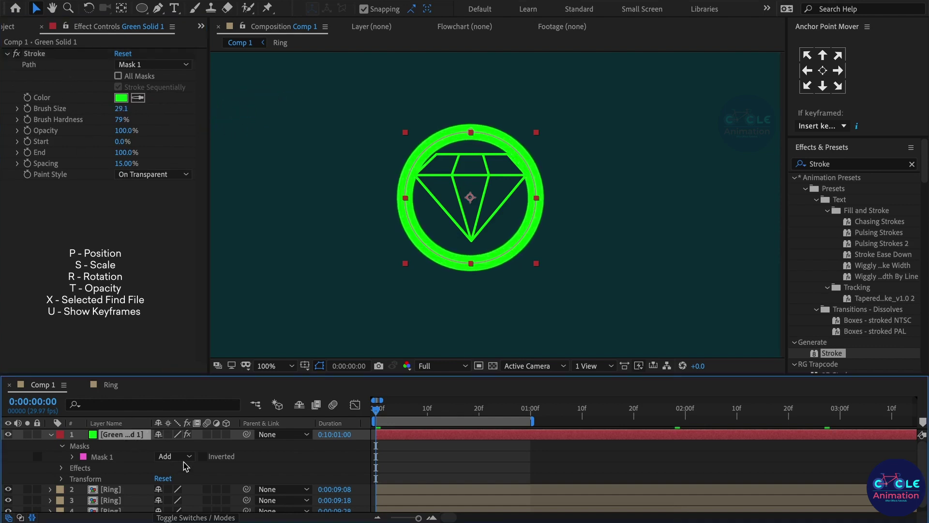
{"action": "key", "text": "s"}
{"action": "left_click_drag", "start_coordinate": [175, 446], "coordinate": [388, 448]}
{"action": "key", "text": "p"}
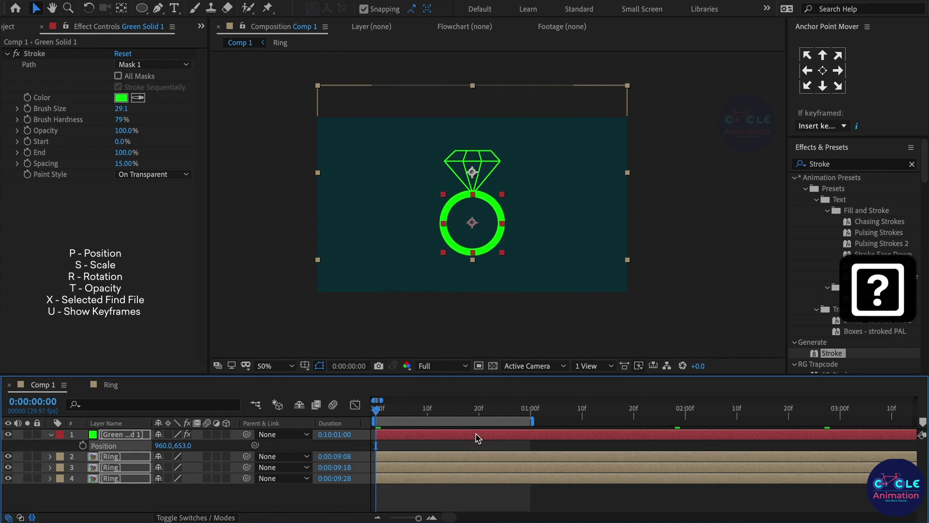
{"action": "left_click", "coordinate": [453, 502]}
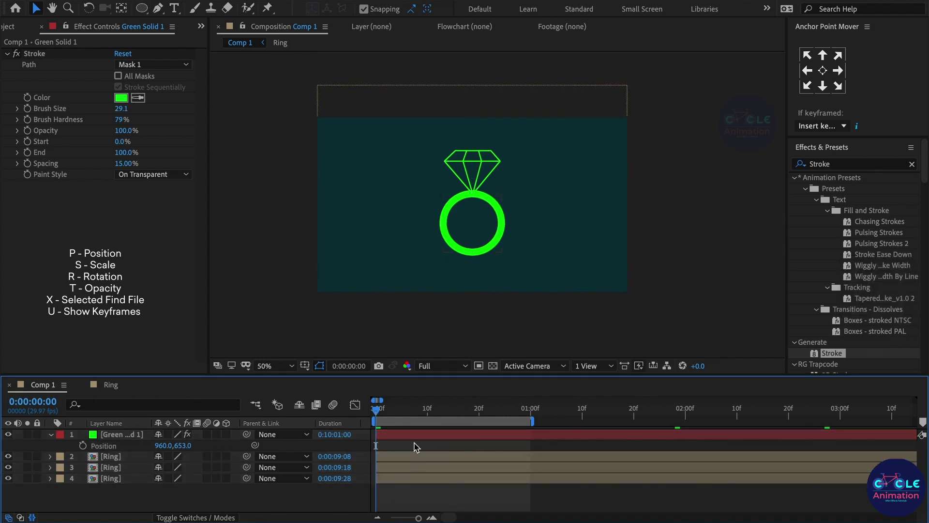
Pre-compose the three Ring layers as Pre-comp 1, moving all attributes into the new composition.
{"action": "left_click", "coordinate": [410, 458]}
{"action": "left_click", "coordinate": [399, 481], "text": "shift"}
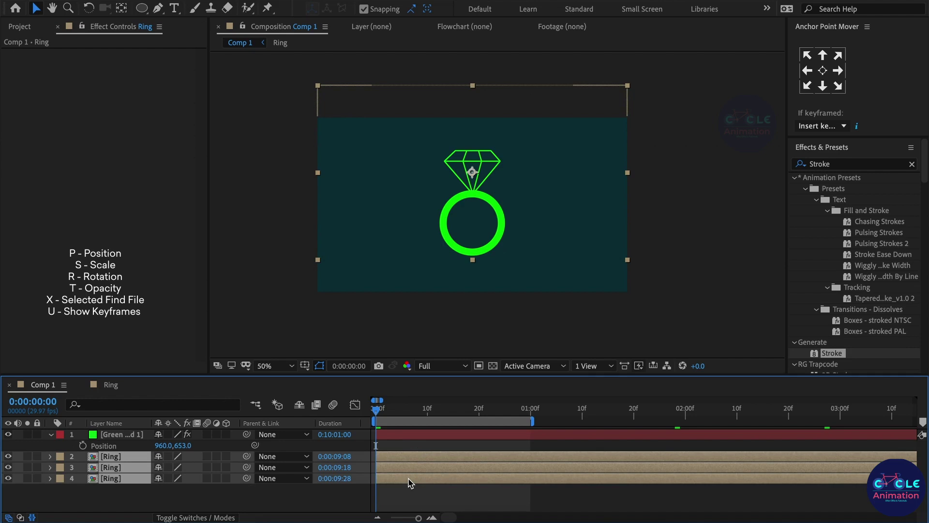
{"action": "key", "text": "shift+super+c"}
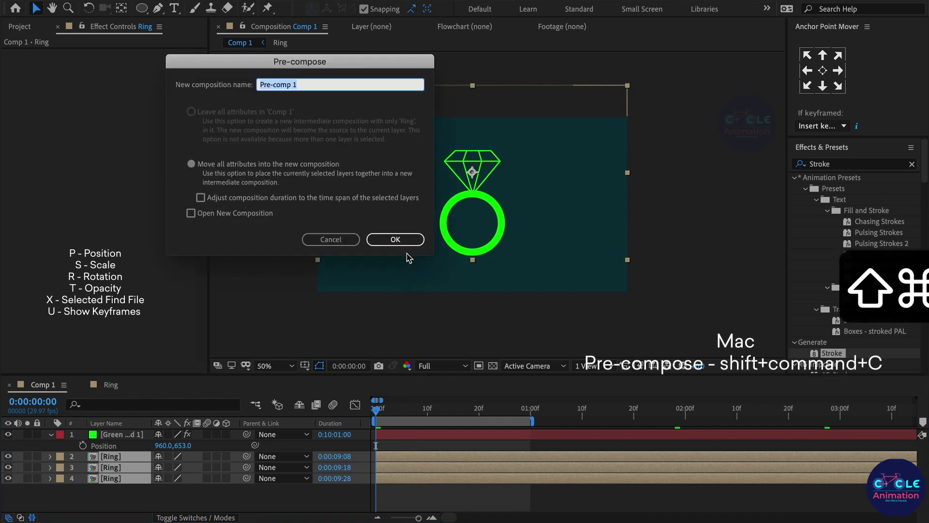
{"action": "left_click", "coordinate": [396, 240]}
{"action": "left_click", "coordinate": [409, 497]}
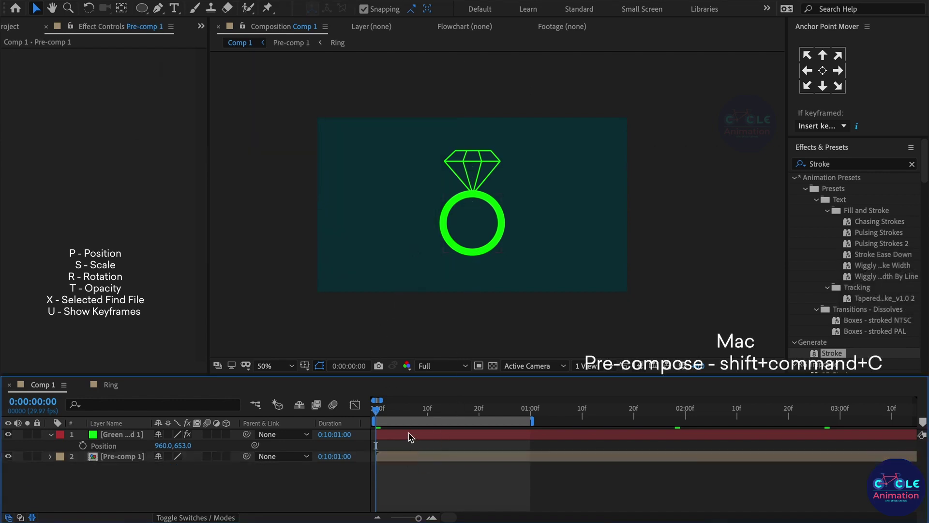
Scale the Pre-comp 1 layer to 61%.
{"action": "left_click", "coordinate": [410, 437]}
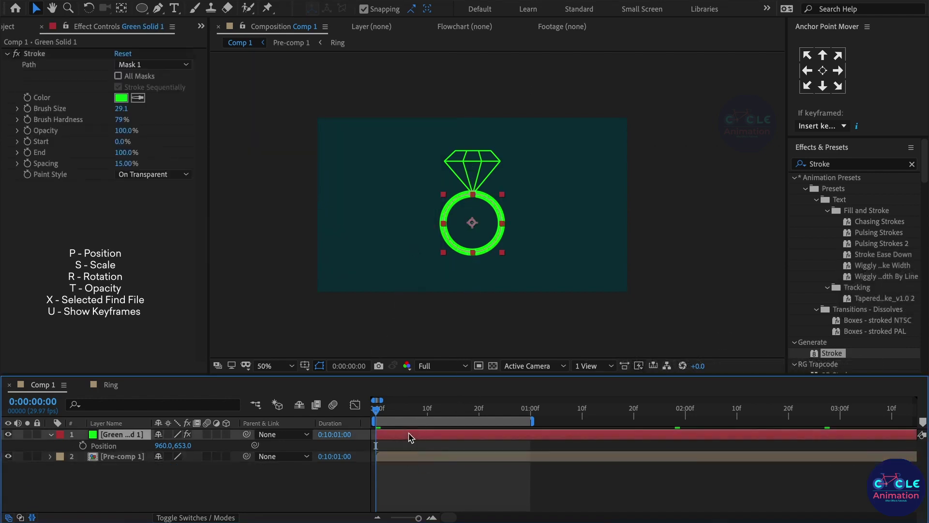
{"action": "left_click", "coordinate": [399, 456]}
{"action": "key", "text": "s"}
{"action": "left_click_drag", "start_coordinate": [197, 474], "coordinate": [169, 469]}
Nudge Pre-comp 1 up until the diamond's lower tip rests on the upper edge of the green ring.
{"action": "scroll", "coordinate": [485, 196], "scroll_direction": "up", "scroll_amount": 2}
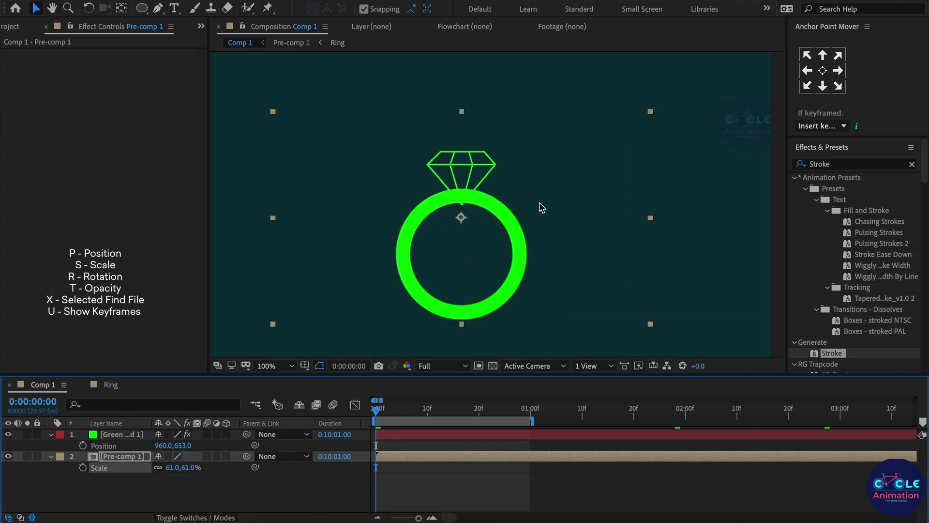
{"action": "key", "text": "shift+Up"}
{"action": "key", "text": "shift+Up"}
{"action": "key", "text": "shift+Up"}
{"action": "key", "text": "shift+Up"}
{"action": "key", "text": "Down"}
{"action": "key", "text": "Down"}
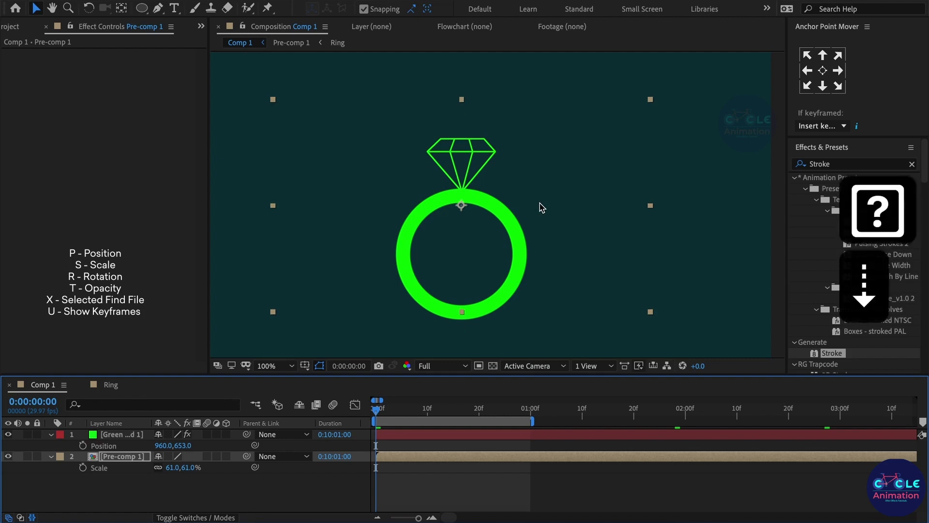
{"action": "left_click", "coordinate": [443, 479]}
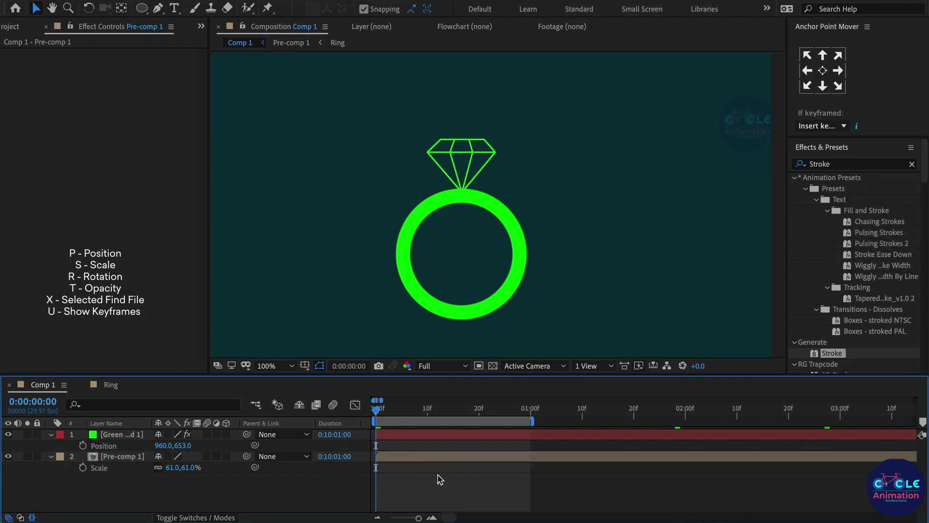
Make the green solid a 3D layer and show its rotation properties.
{"action": "scroll", "coordinate": [463, 196], "scroll_direction": "down", "scroll_amount": 2}
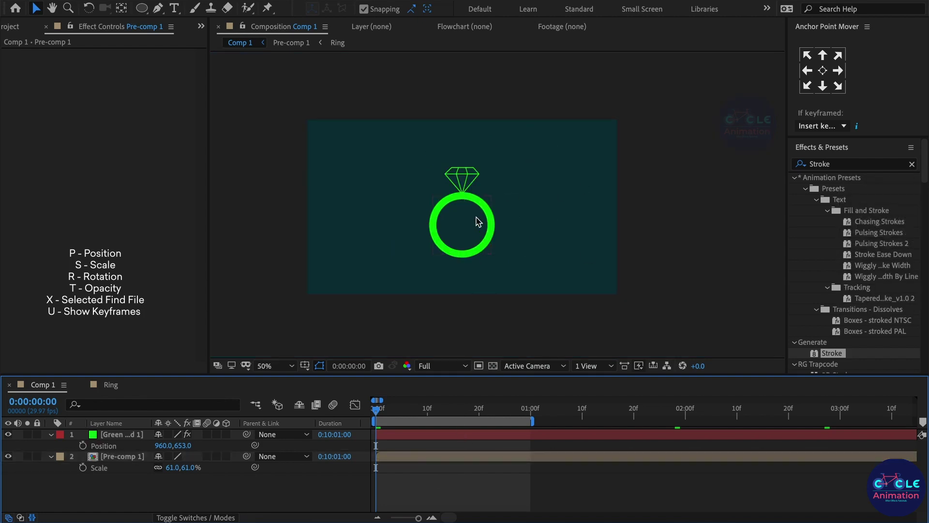
{"action": "scroll", "coordinate": [478, 222], "scroll_direction": "up", "scroll_amount": 2}
{"action": "mouse_move", "coordinate": [383, 412]}
{"action": "left_mouse_down"}
{"action": "mouse_move", "coordinate": [528, 438]}
{"action": "mouse_move", "coordinate": [352, 436]}
{"action": "left_mouse_up"}
{"action": "left_click", "coordinate": [379, 437]}
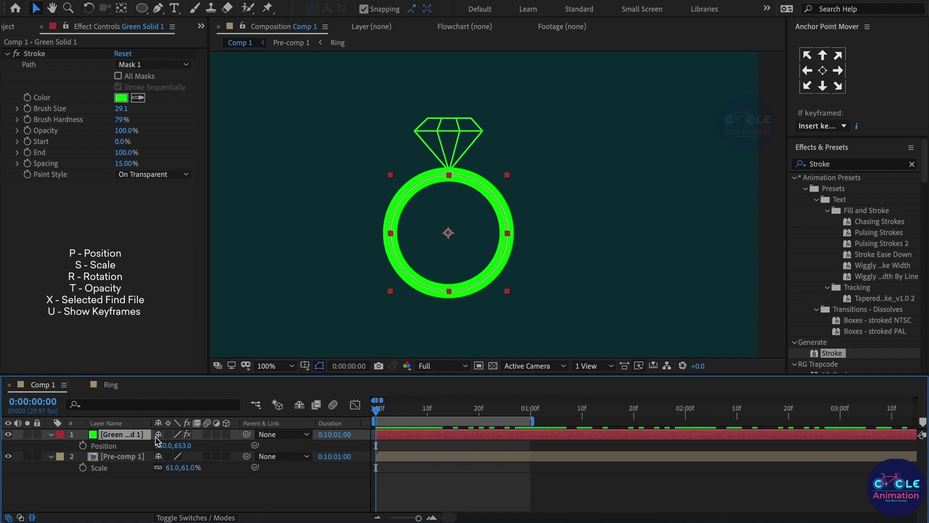
{"action": "left_click", "coordinate": [226, 434]}
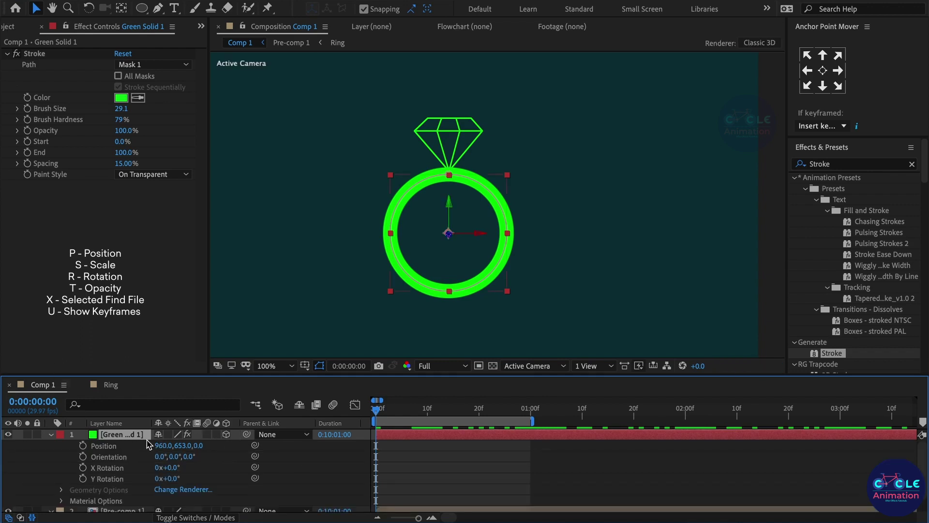
{"action": "key", "text": "r"}
Try out the green ring's Y Rotation and reset it to 0°.
{"action": "left_click_drag", "start_coordinate": [165, 470], "coordinate": [218, 468]}
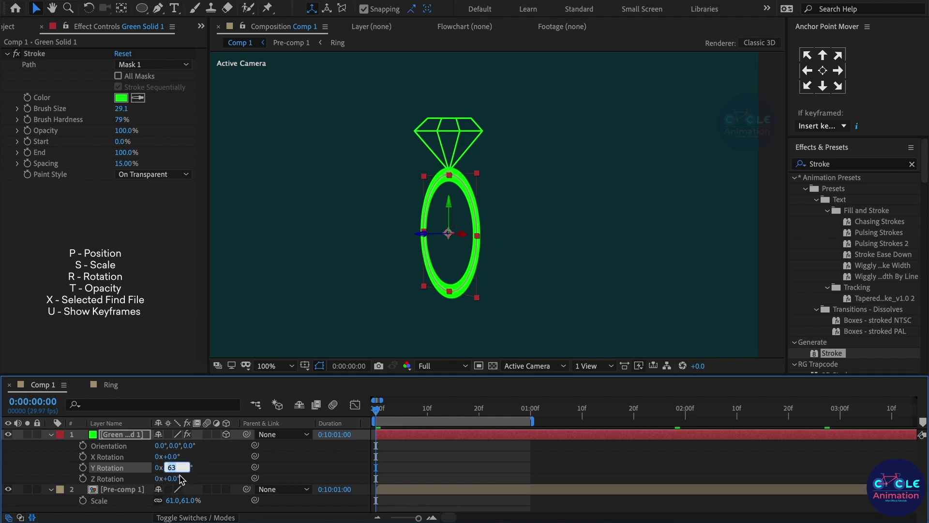
{"action": "type", "text": "0"}
{"action": "key", "text": "Return"}
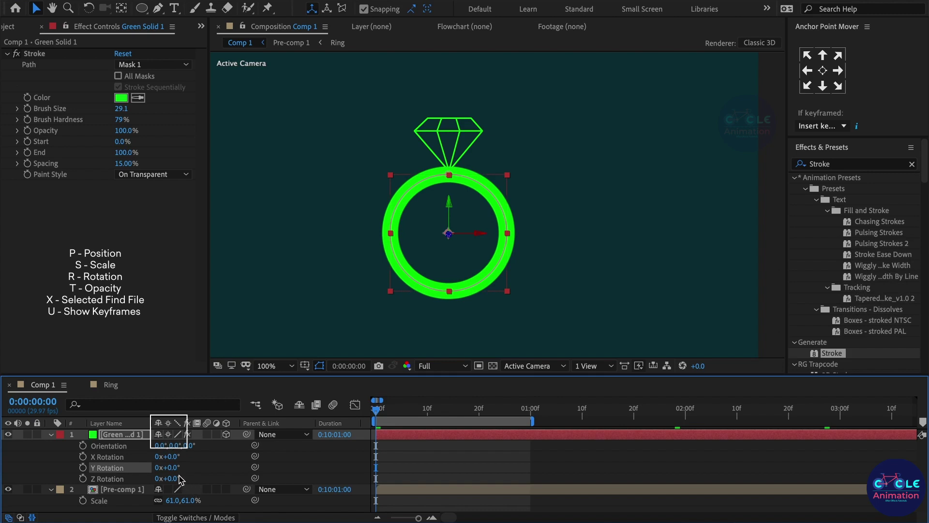
Set a Y Rotation keyframe of 0° on the green solid at 0:00:00:00 and collapse its properties.
{"action": "left_click", "coordinate": [83, 468]}
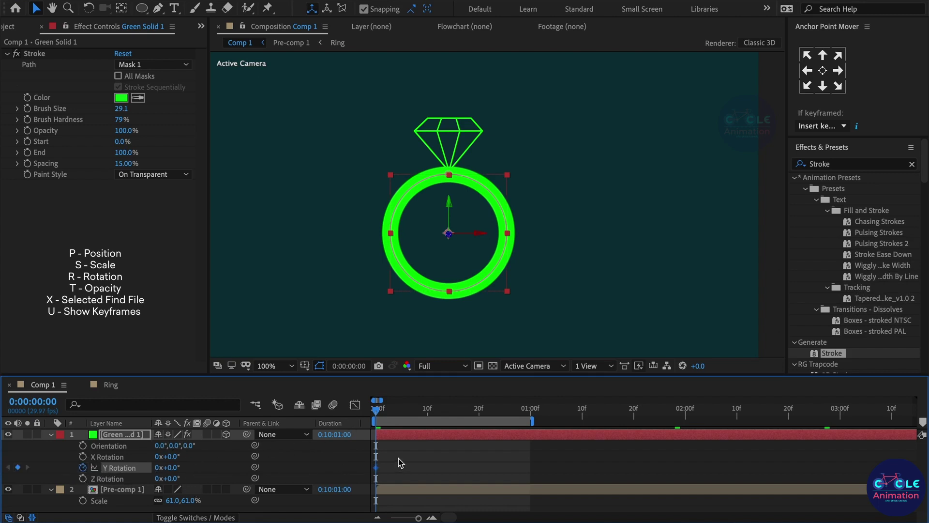
{"action": "key", "text": "u"}
{"action": "left_click_drag", "start_coordinate": [382, 415], "coordinate": [363, 422]}
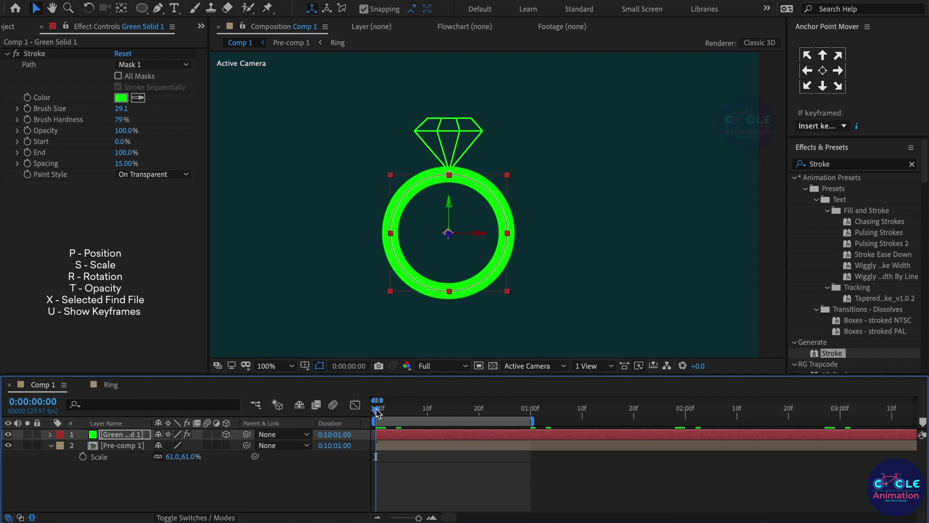
Add a Y Rotation keyframe of -180° to the green solid at 0:00:00:29.
{"action": "left_click_drag", "start_coordinate": [378, 412], "coordinate": [528, 436]}
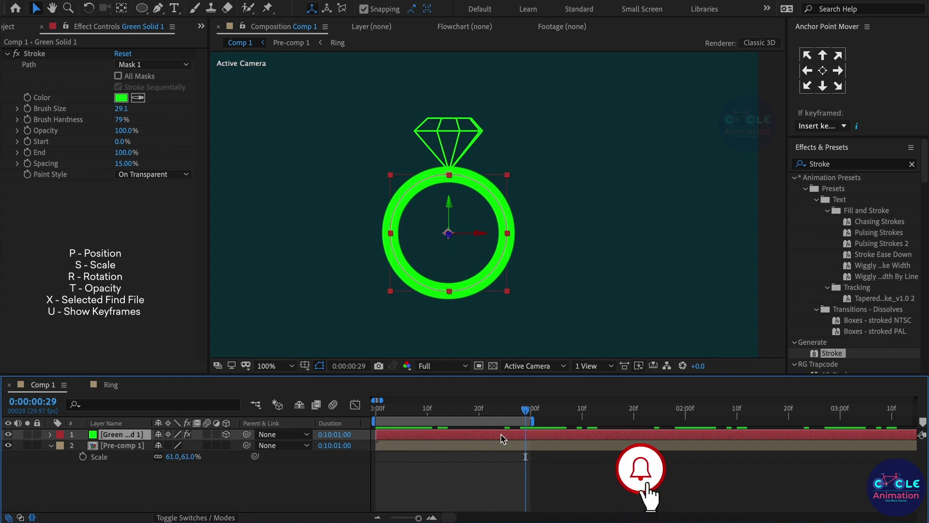
{"action": "key", "text": "u"}
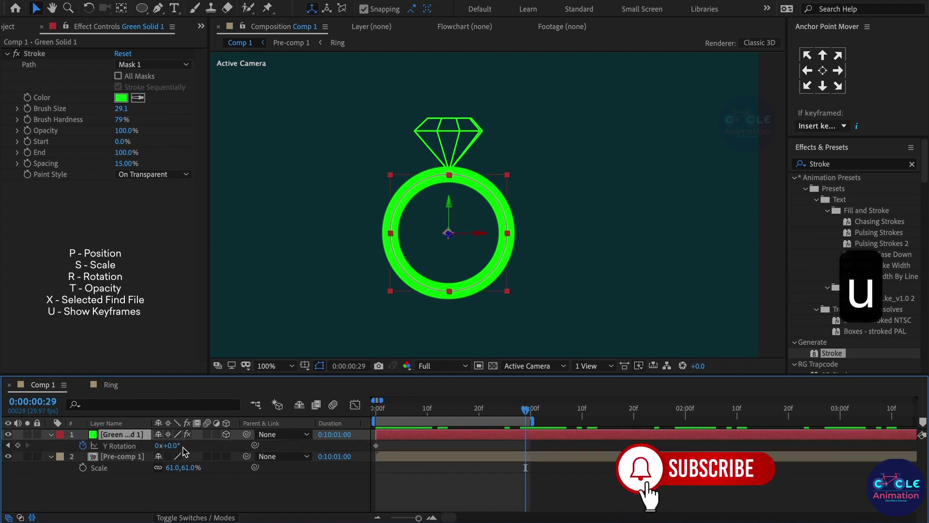
{"action": "left_click_drag", "start_coordinate": [176, 450], "coordinate": [179, 450]}
{"action": "left_click", "coordinate": [177, 445]}
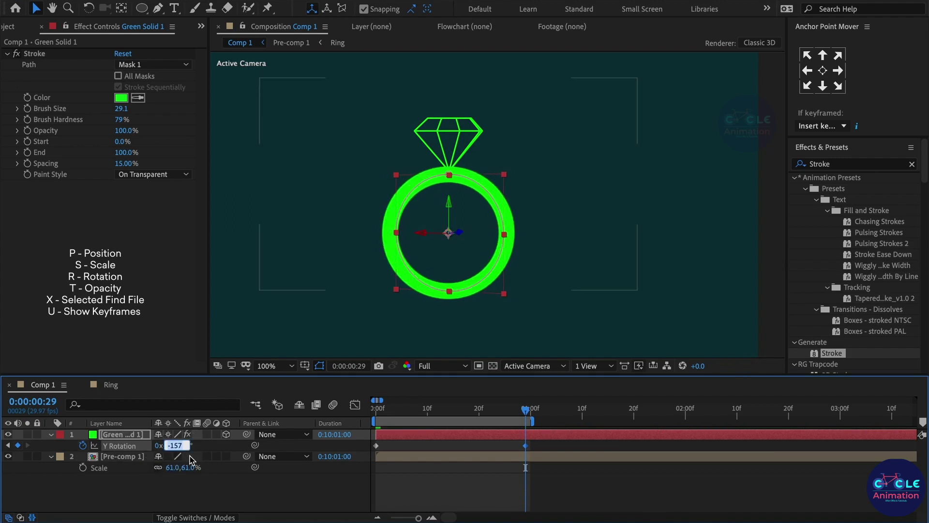
{"action": "type", "text": "-18"}
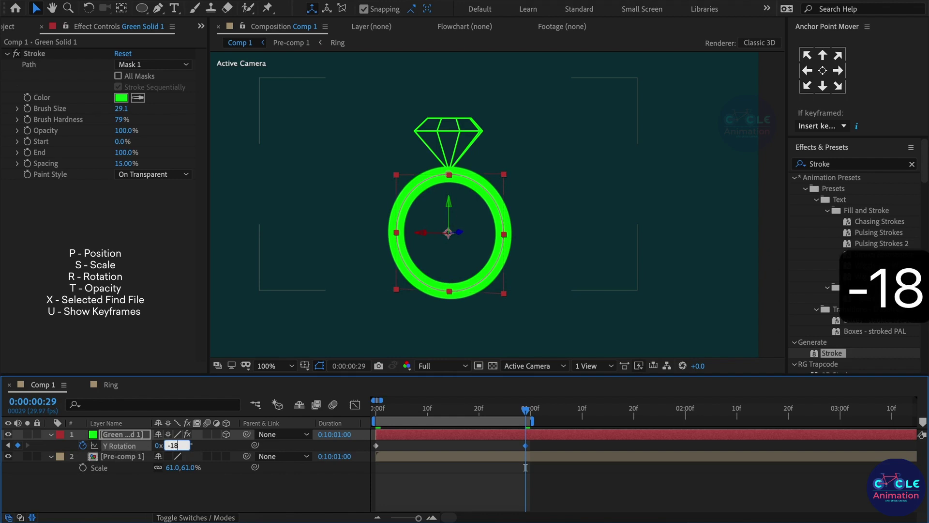
{"action": "type", "text": "0"}
{"action": "key", "text": "Return"}
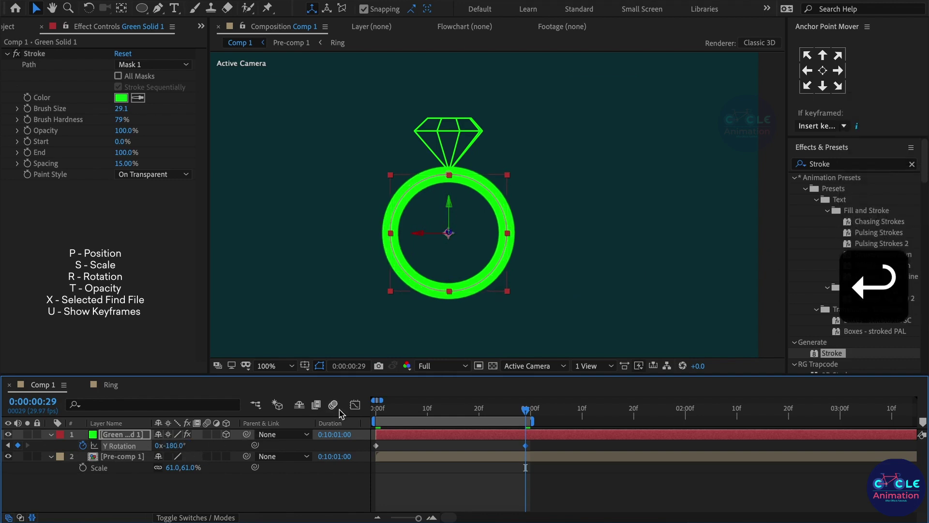
Preview the ring's rotation at Quarter resolution with the work area ending at 0:00:00:29.
{"action": "left_click", "coordinate": [438, 366]}
{"action": "left_click", "coordinate": [457, 442]}
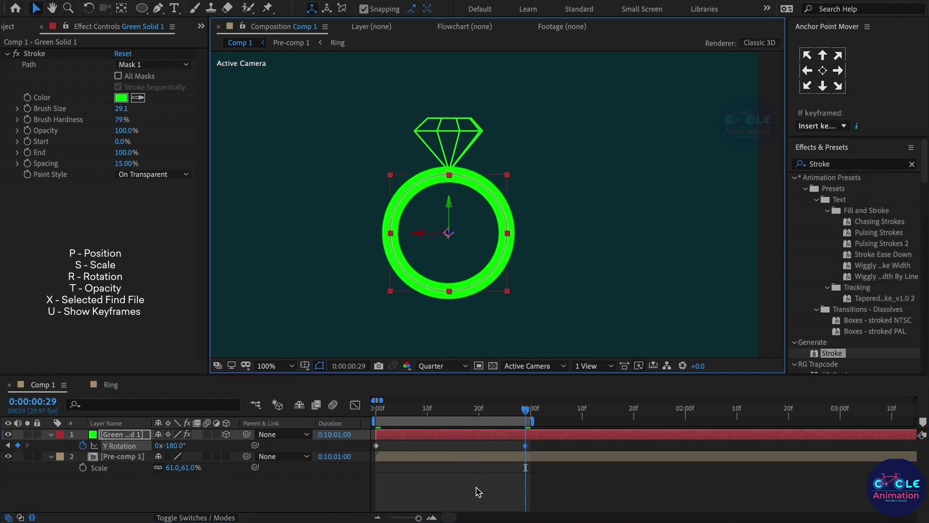
{"action": "left_click", "coordinate": [477, 492]}
{"action": "left_click_drag", "start_coordinate": [377, 413], "coordinate": [526, 422]}
{"action": "key", "text": "space"}
Draw a small green filled rectangle without a stroke over the joint between the diamond's tip and the ring's top.
{"action": "left_click", "coordinate": [142, 8]}
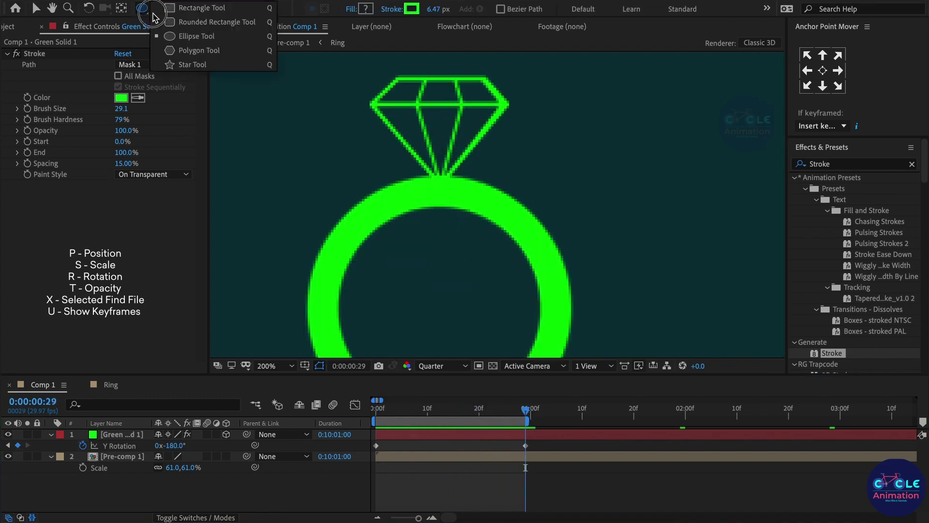
{"action": "left_click", "coordinate": [193, 8]}
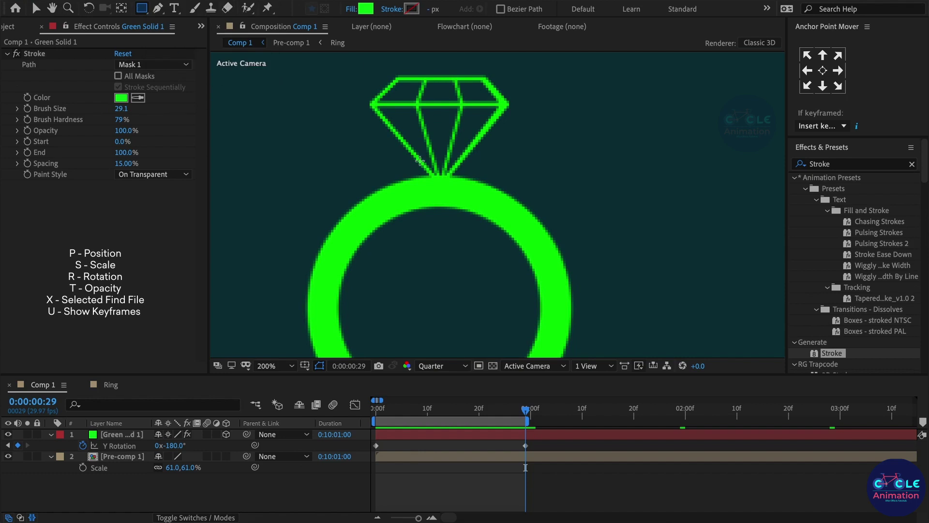
{"action": "left_click_drag", "start_coordinate": [417, 158], "coordinate": [464, 187]}
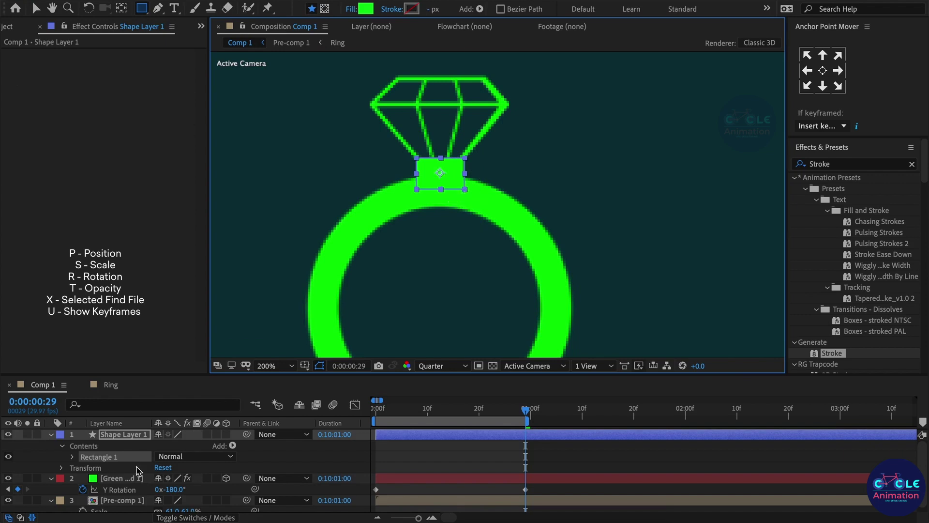
Convert the new shape layer's Rectangle Path 1 to a Bezier path.
{"action": "left_click", "coordinate": [73, 457]}
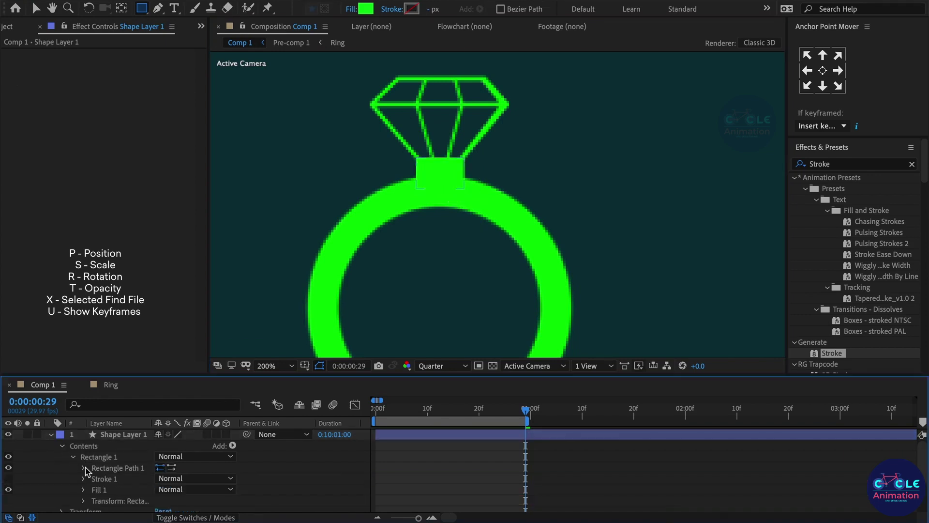
{"action": "right_click", "coordinate": [125, 468]}
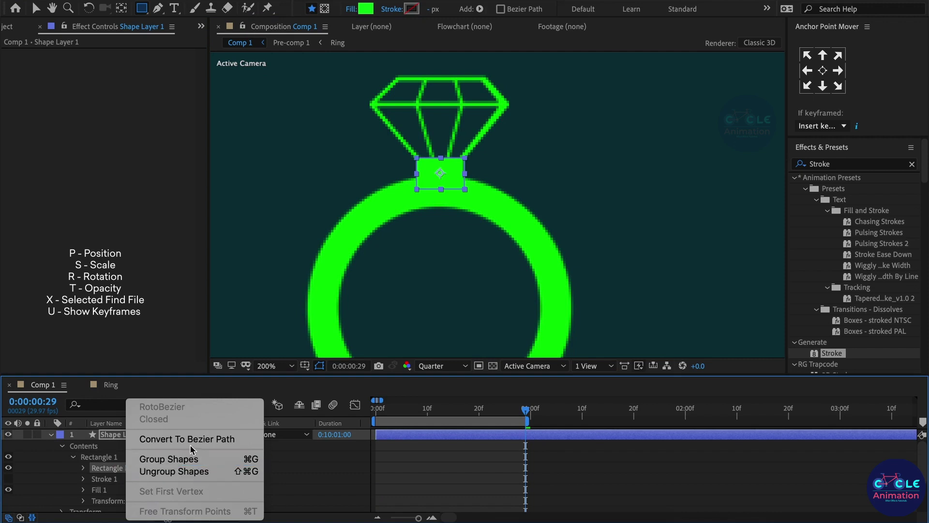
{"action": "left_click", "coordinate": [193, 439]}
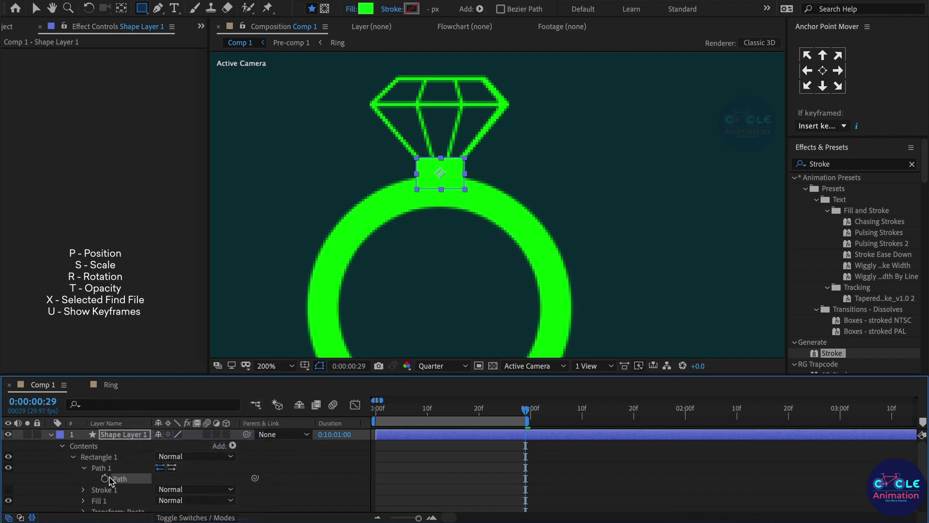
Move the current time to 0:00:00:14, where the ring is seen edge-on, with the rectangle's path selected.
{"action": "left_click", "coordinate": [447, 413]}
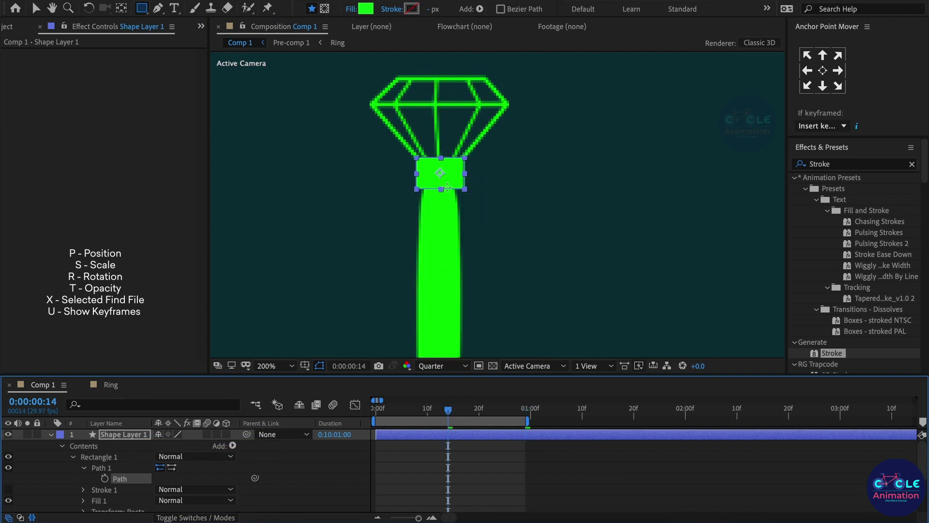